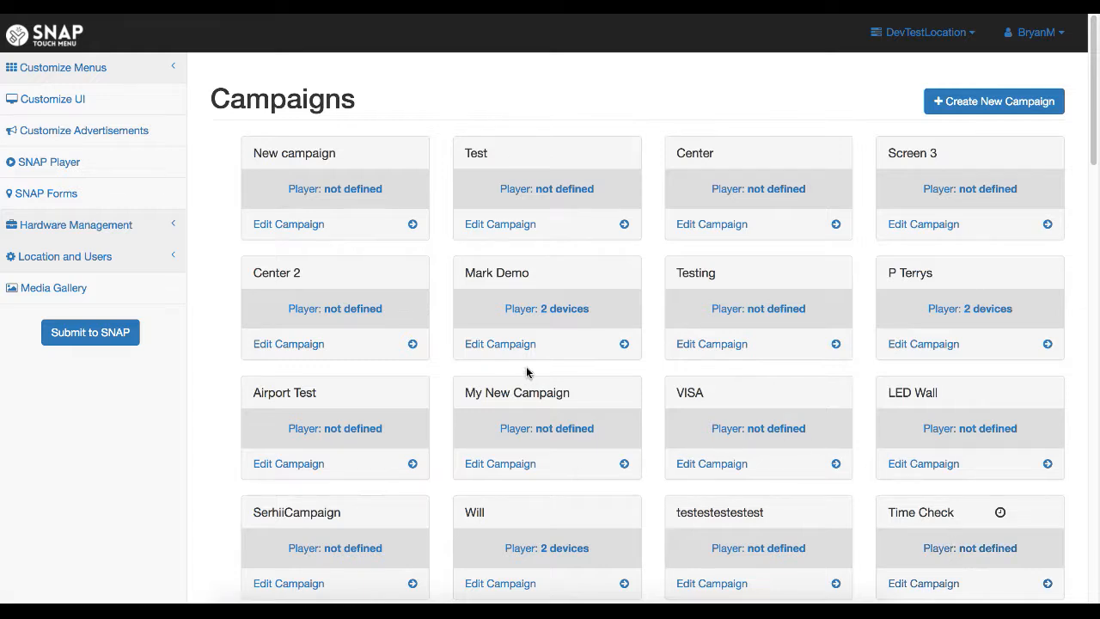
# Step: Start a new campaign named SNAP TEST 1 with Landscape screen orientation
pyautogui.click(977, 103)
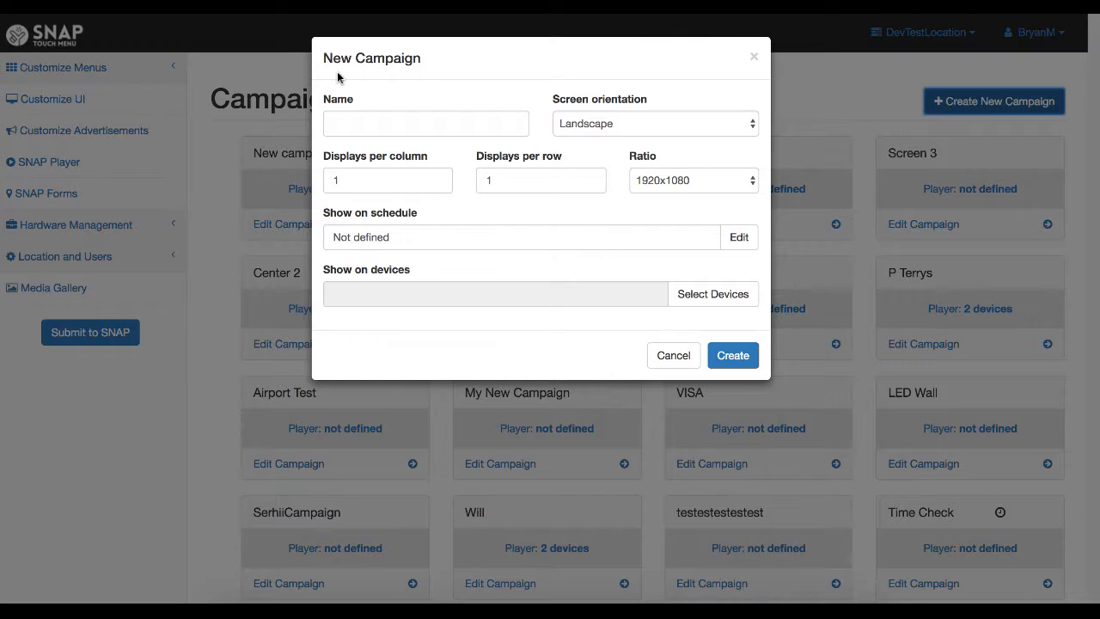
pyautogui.click(371, 121)
pyautogui.write('SN')
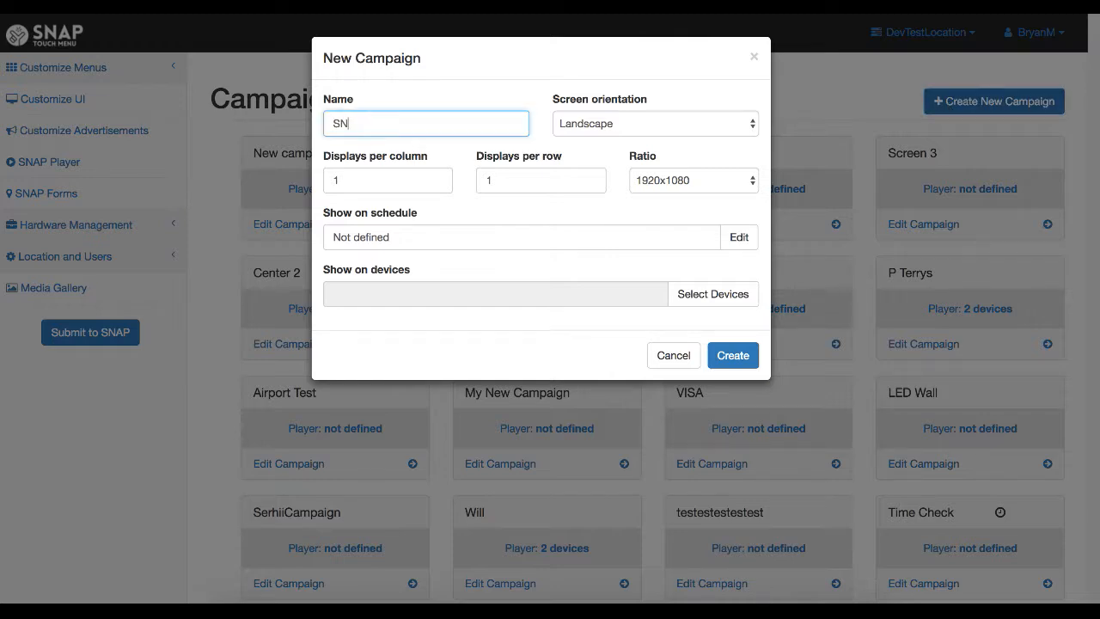
pyautogui.write('AP TEST 1')
pyautogui.click(752, 123)
pyautogui.click(749, 124)
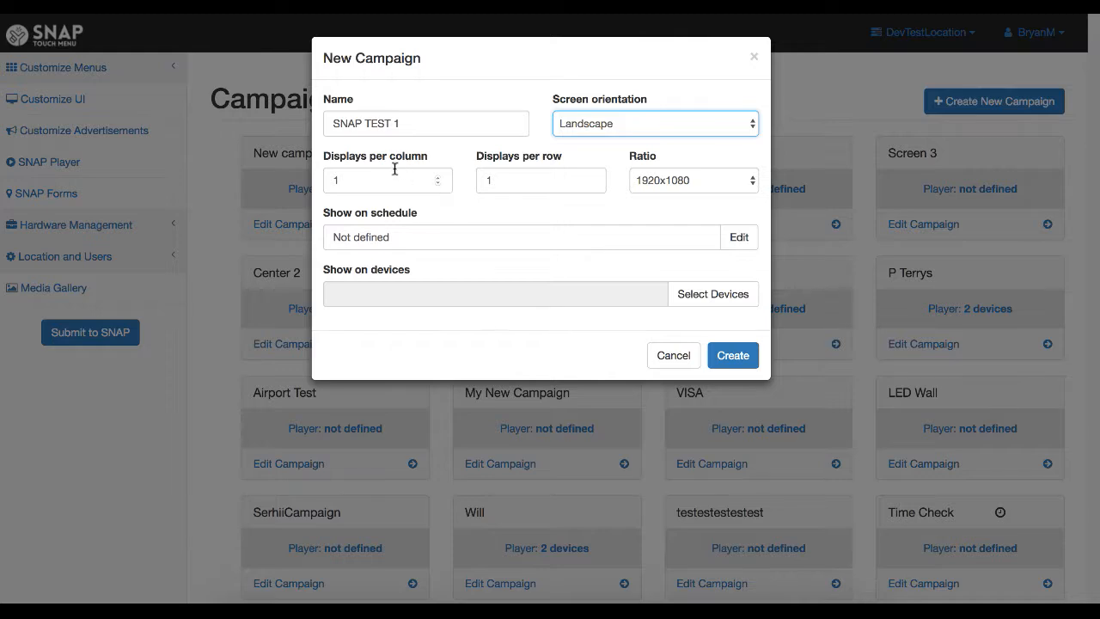
# Step: Set the displays per column to 1 and create the campaign
pyautogui.click(437, 177)
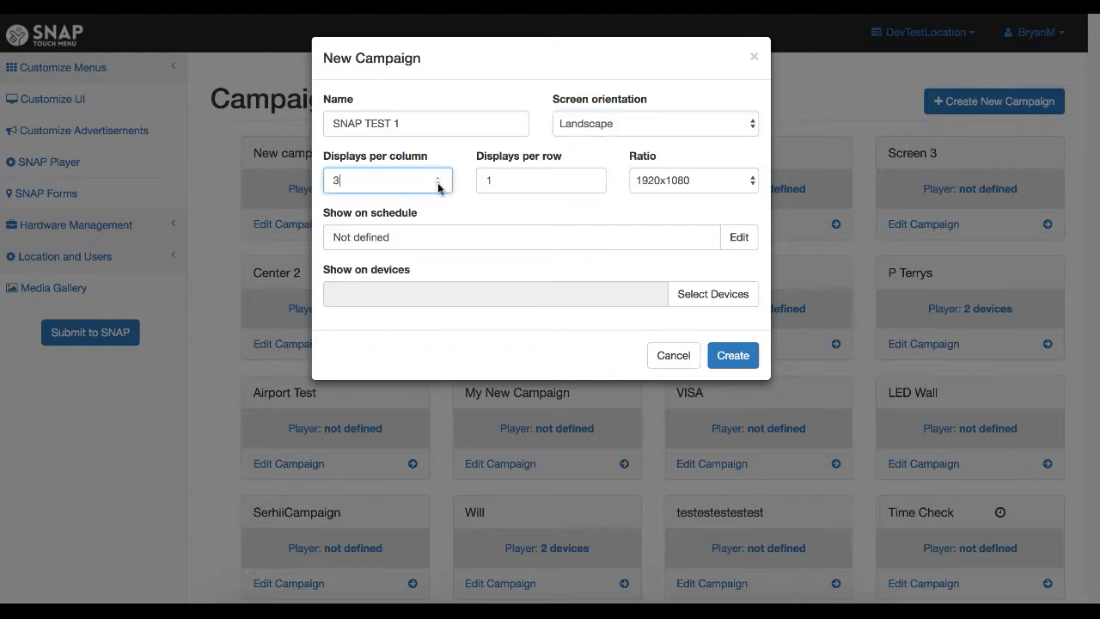
pyautogui.click(438, 177)
pyautogui.click(437, 184)
pyautogui.click(437, 183)
pyautogui.click(730, 359)
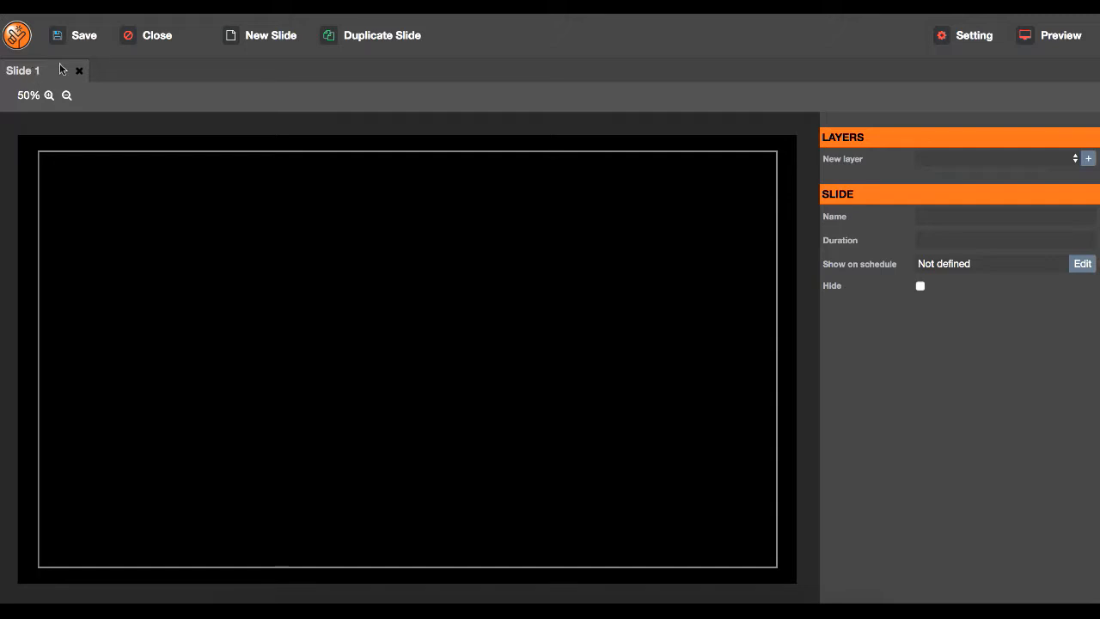
# Step: Add three new slides after Slide 1 in the campaign
pyautogui.click(271, 35)
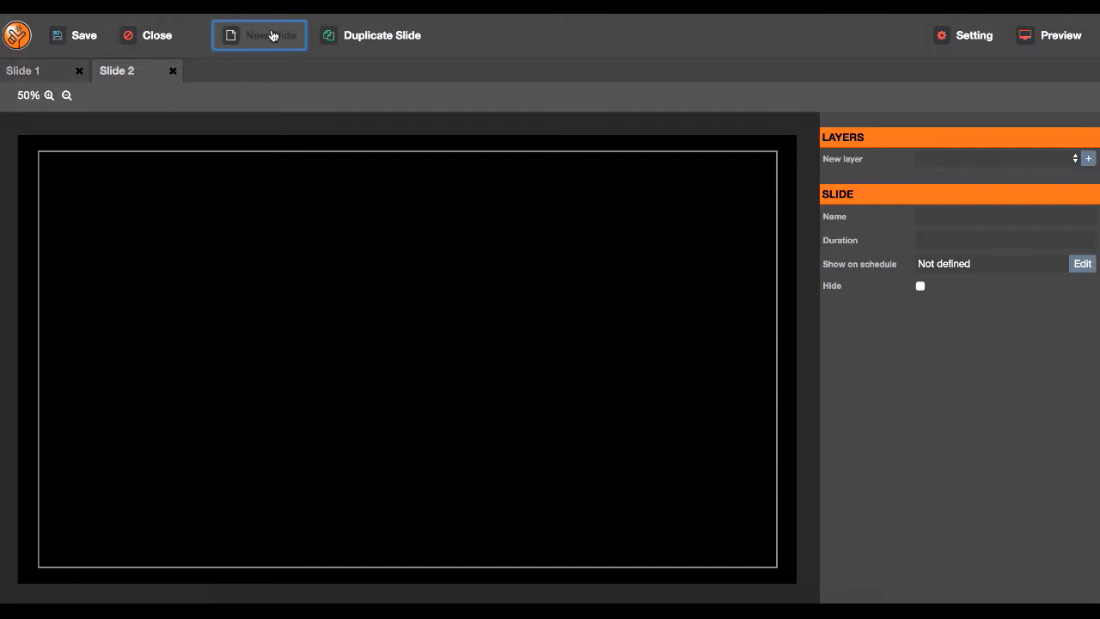
pyautogui.click(272, 35)
pyautogui.click(271, 35)
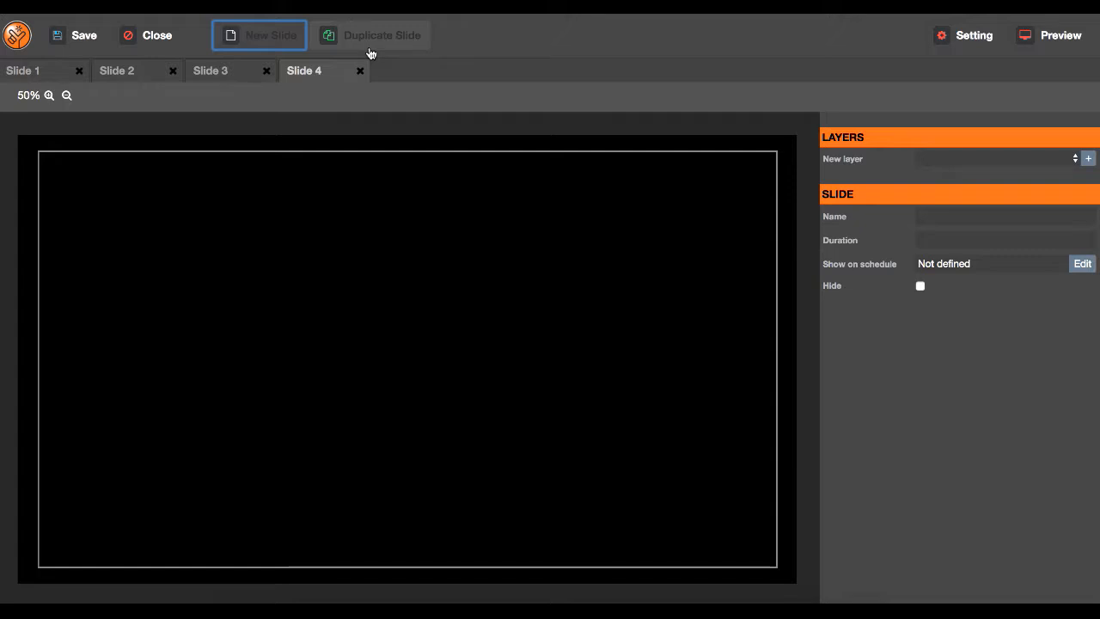
# Step: Check the campaign settings without changing them, and preview the campaign at full size
pyautogui.click(976, 36)
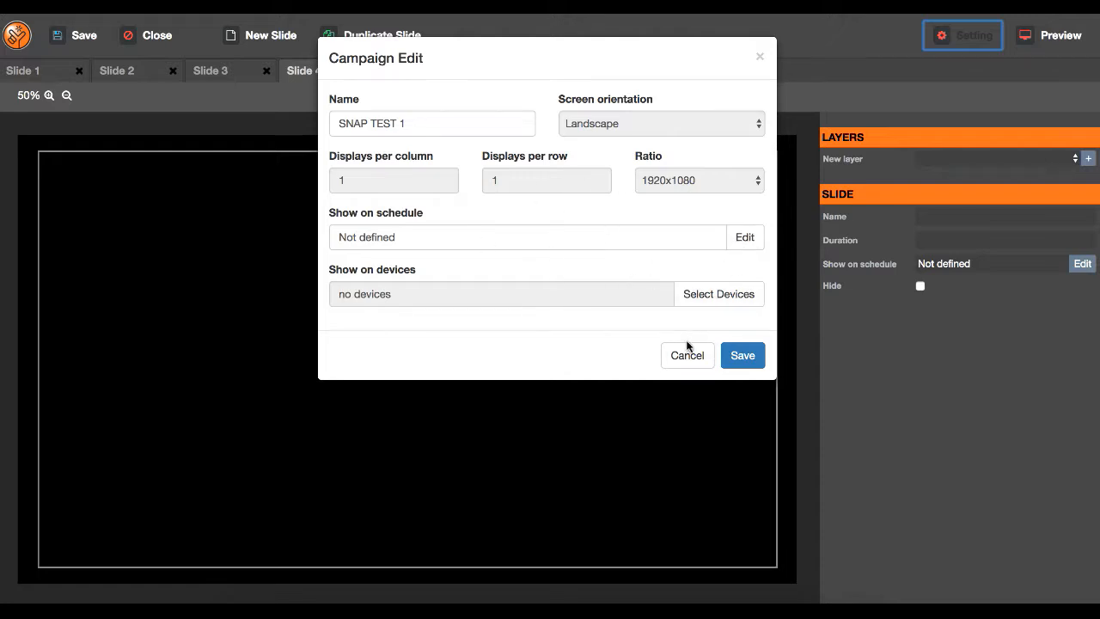
pyautogui.click(684, 354)
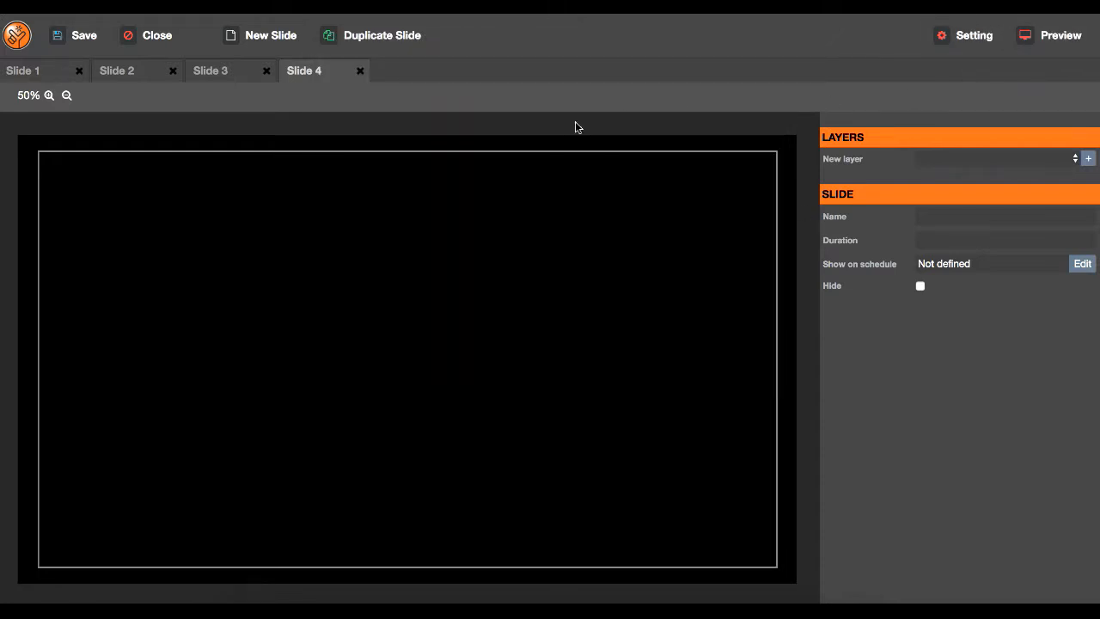
pyautogui.click(1056, 36)
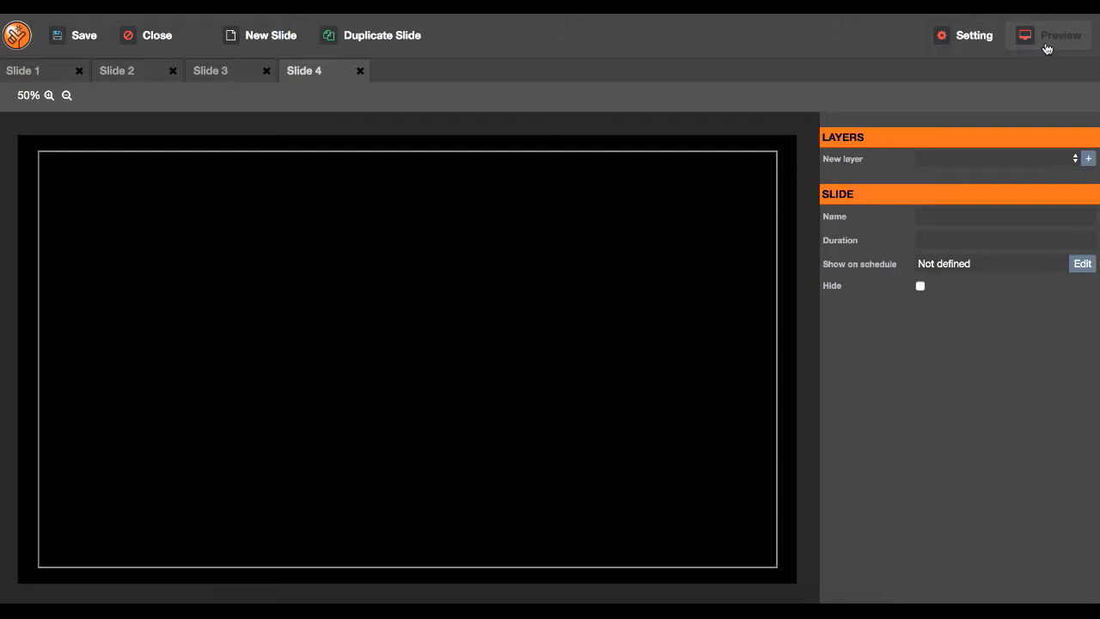
pyautogui.click(1047, 48)
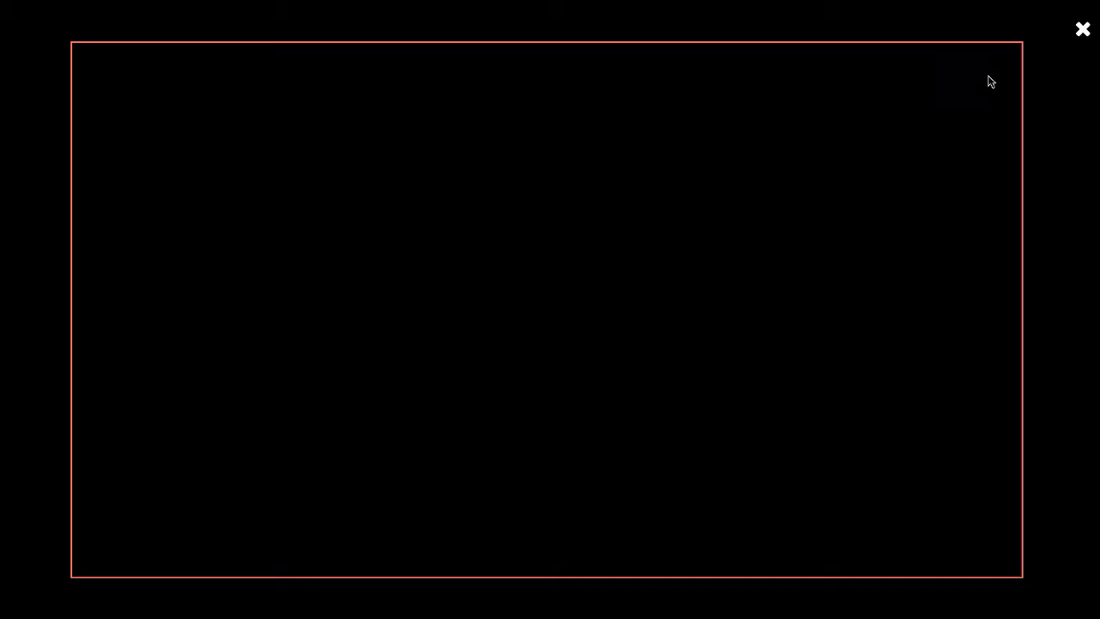
pyautogui.click(1082, 32)
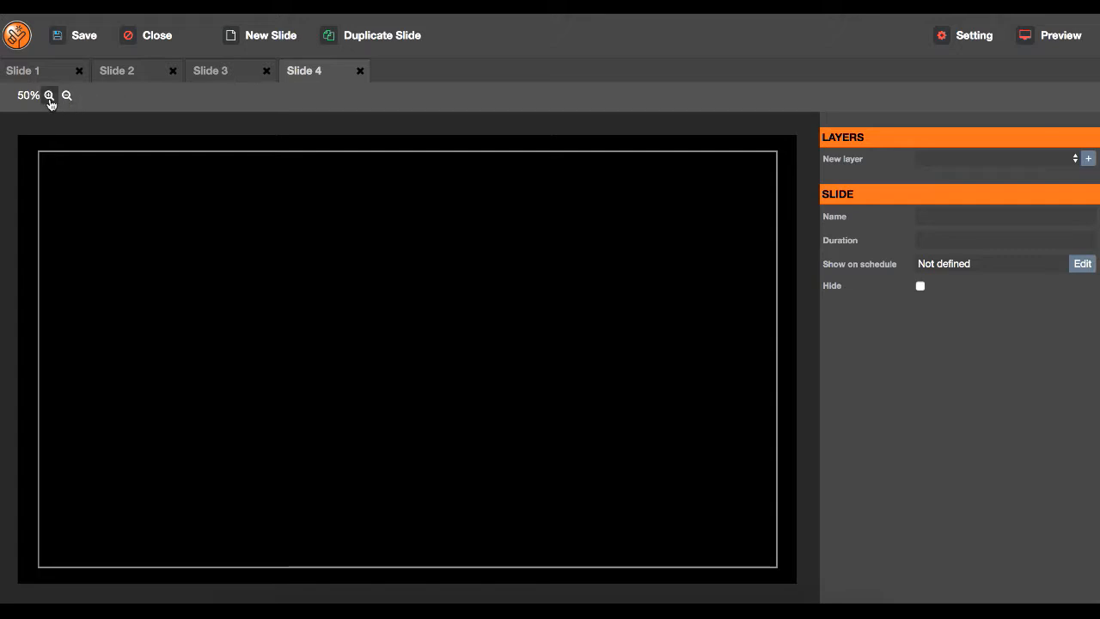
pyautogui.click(49, 97)
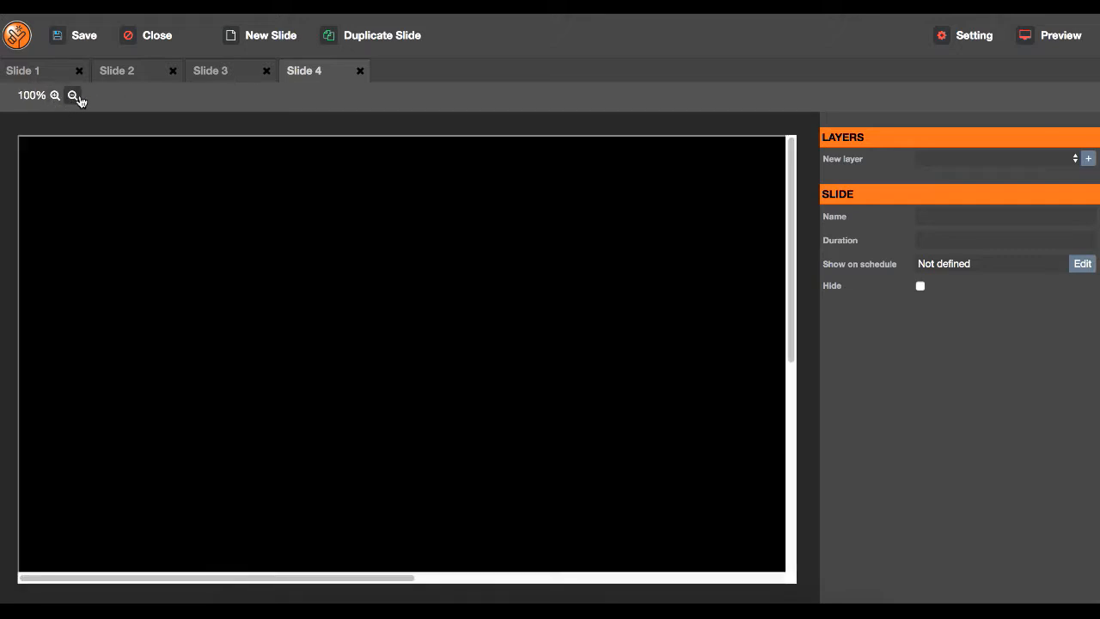
pyautogui.click(69, 97)
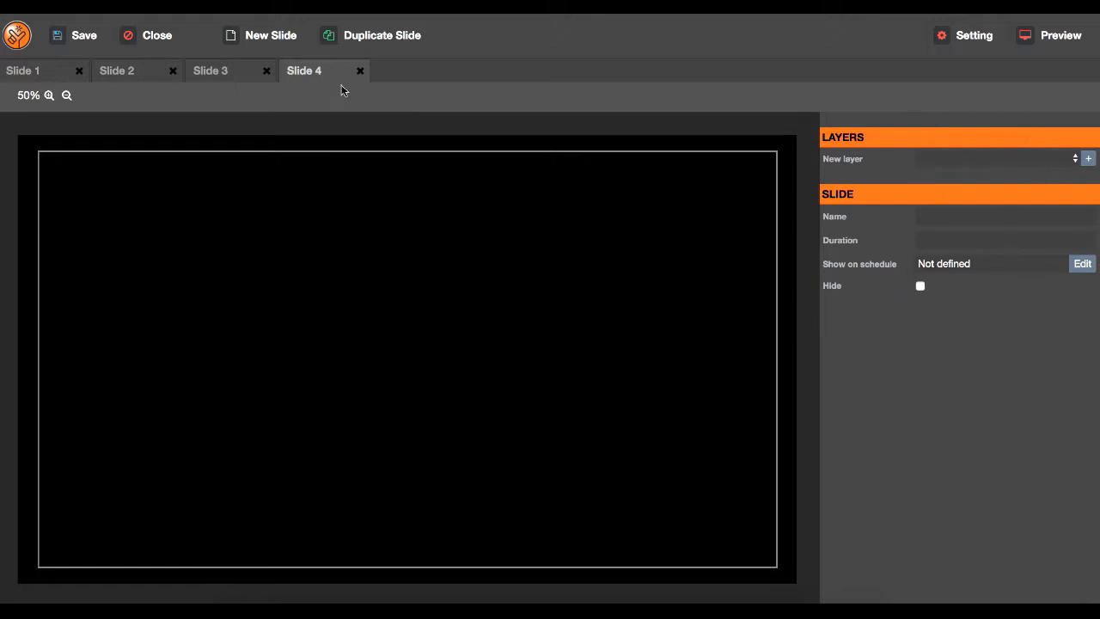
# Step: Remove Slide 4 and Slide 3 from the campaign
pyautogui.click(360, 71)
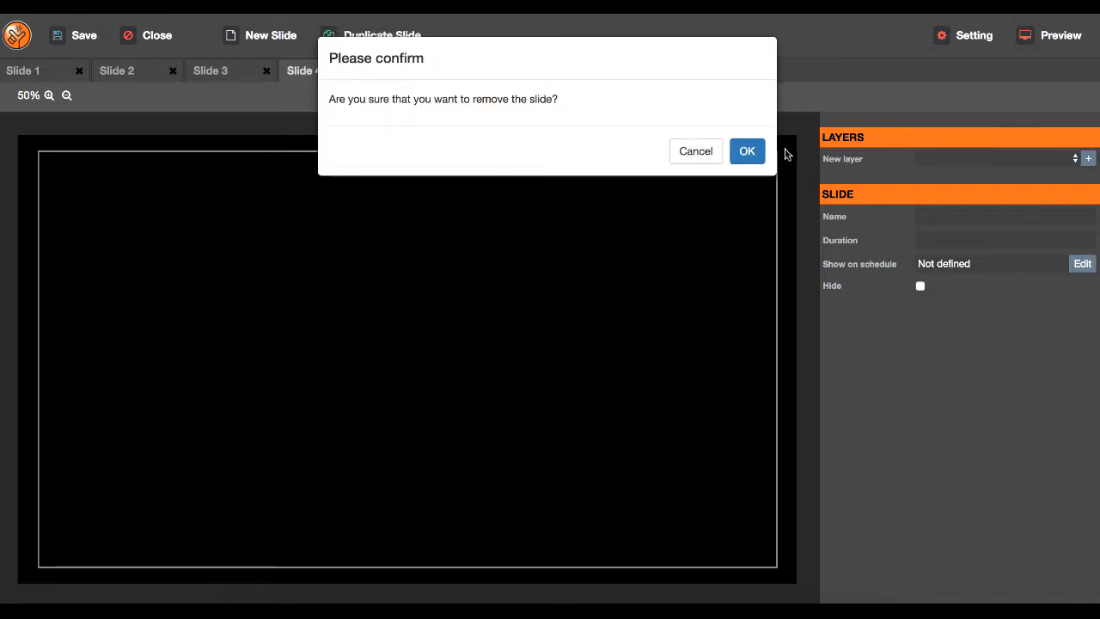
pyautogui.click(744, 149)
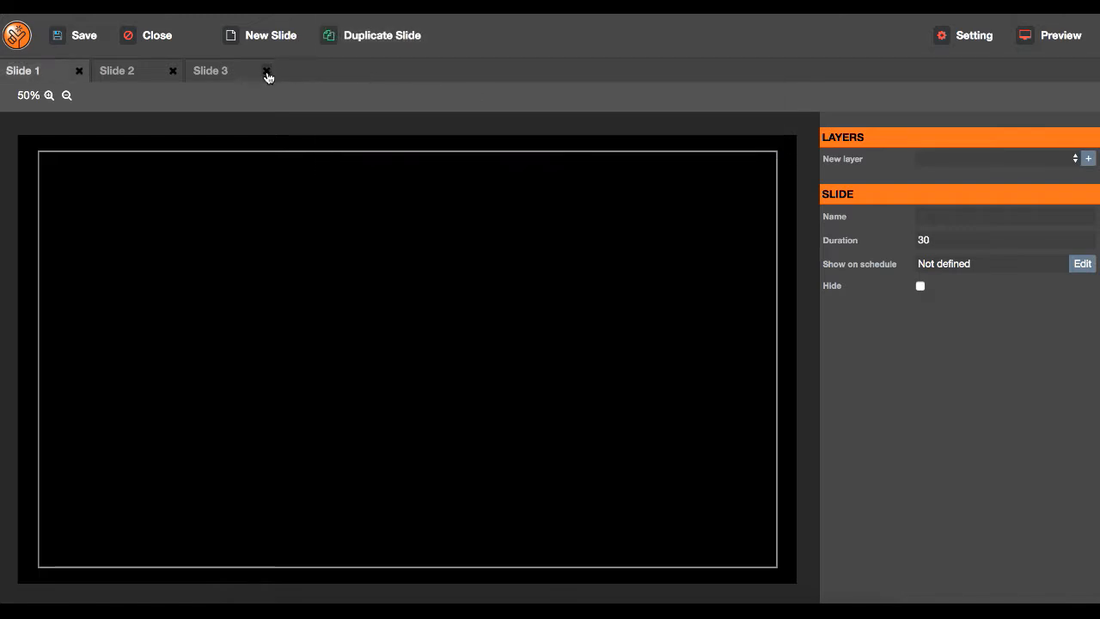
pyautogui.click(266, 72)
pyautogui.click(744, 147)
# Step: Rename Slide 1 as Home Screen and set its duration to 5
pyautogui.click(967, 217)
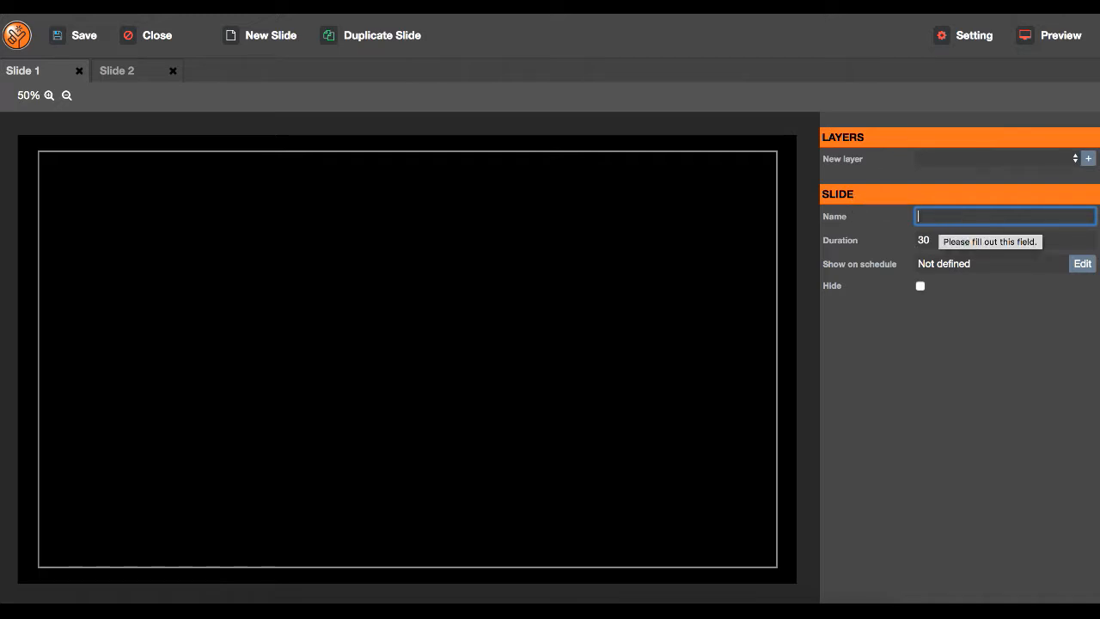
pyautogui.write('Home Scre')
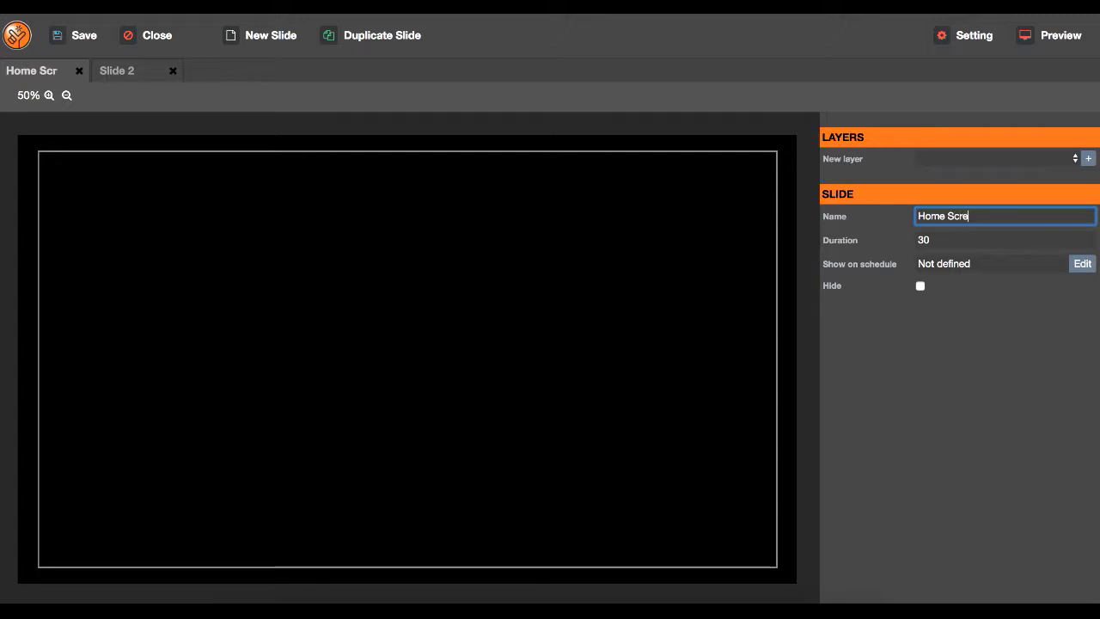
pyautogui.write('en')
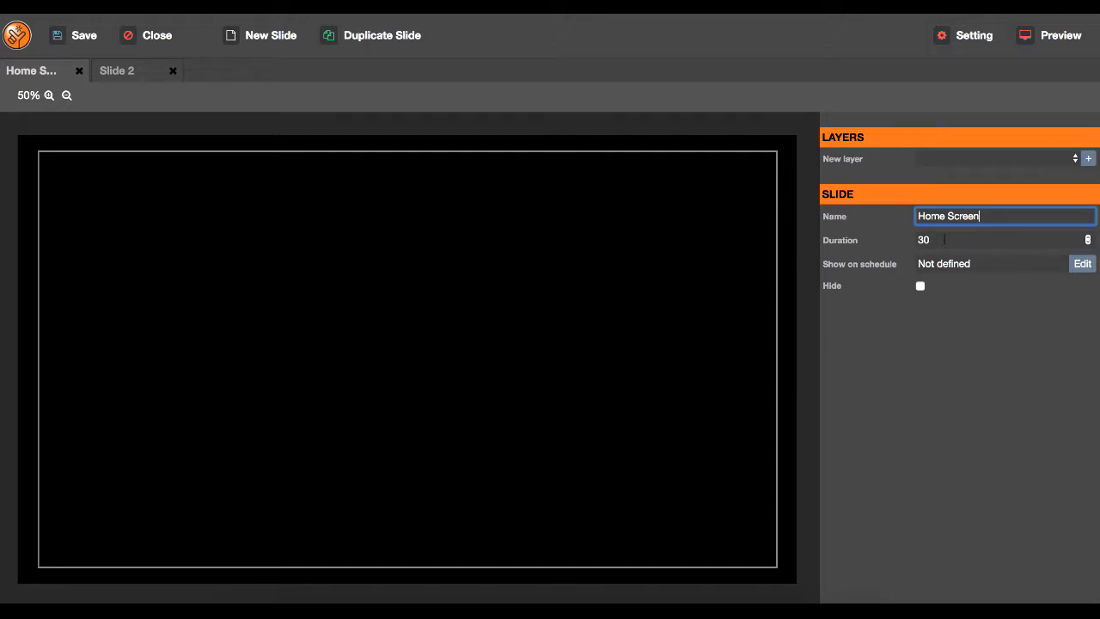
pyautogui.click(1088, 242)
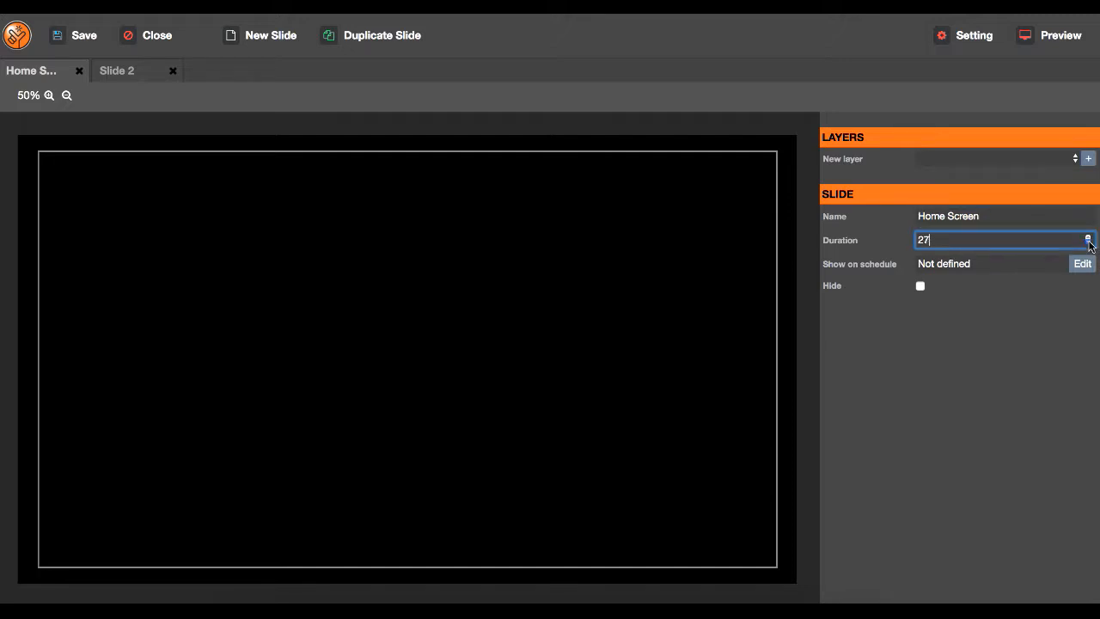
pyautogui.click(1087, 243)
pyautogui.moveTo(1078, 240); pyautogui.dragTo(902, 240)
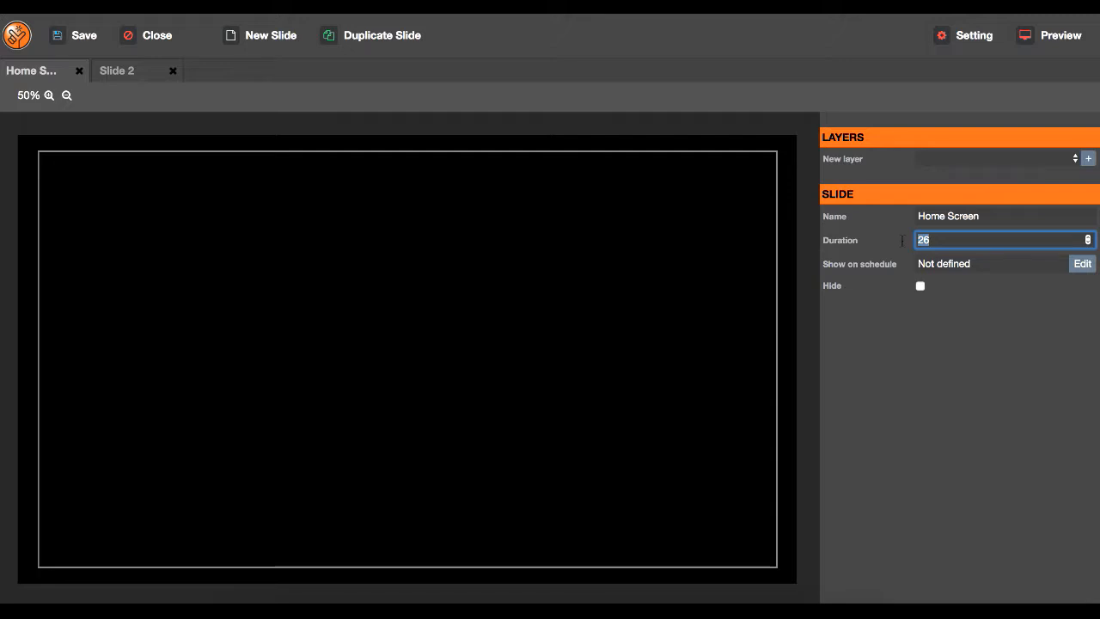
pyautogui.write('5')
pyautogui.click(1028, 337)
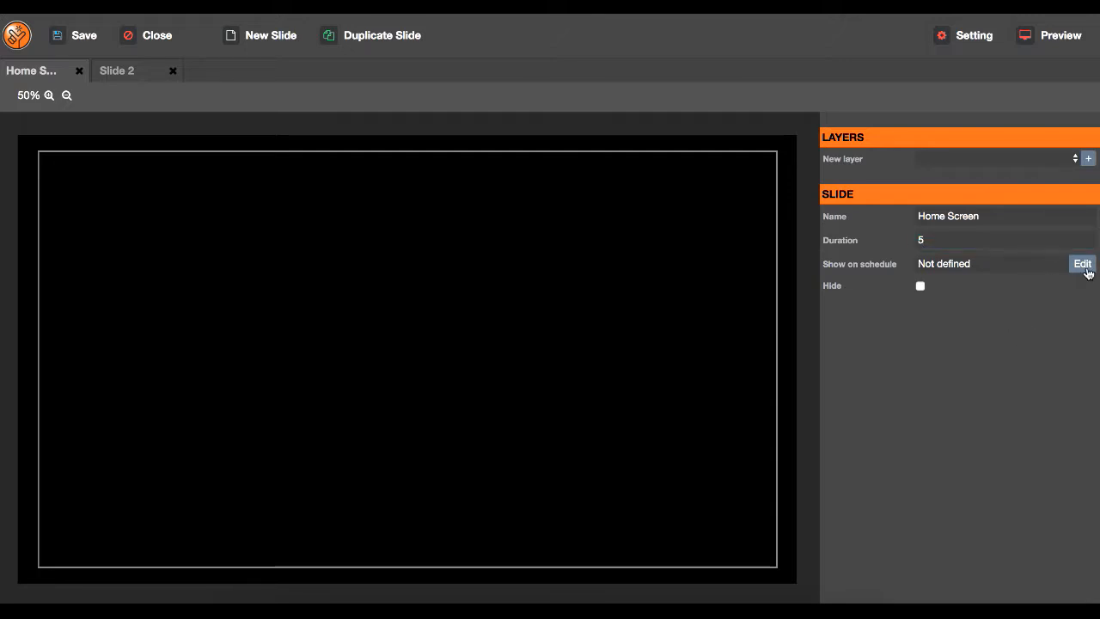
# Step: Open and dismiss the Home Screen slide's schedule settings, and hide and unhide the slide
pyautogui.click(1082, 264)
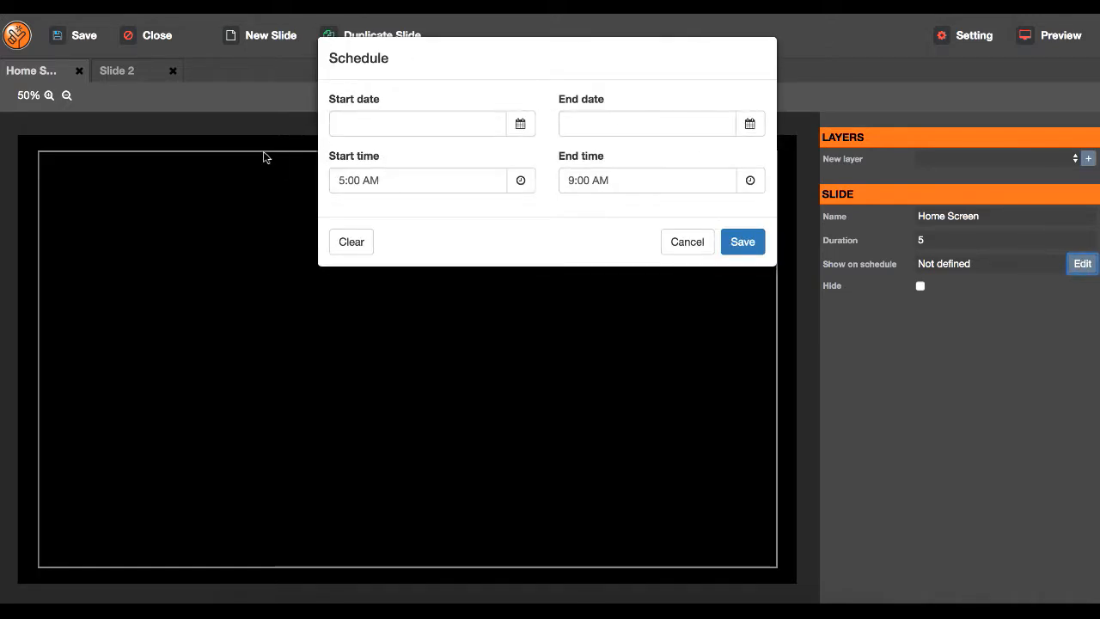
pyautogui.click(690, 244)
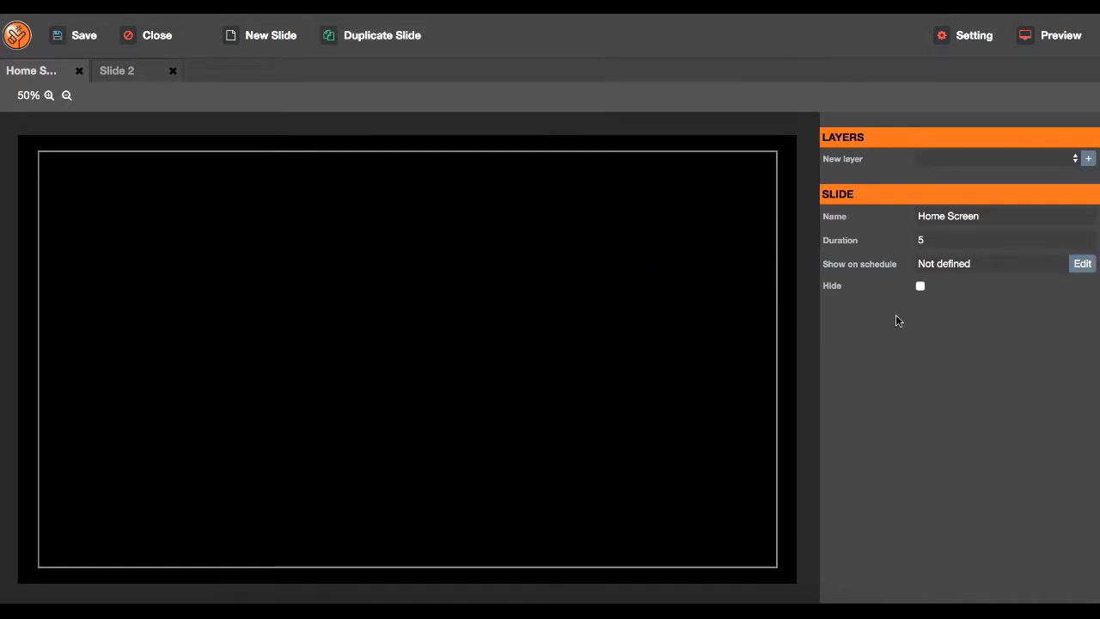
pyautogui.click(919, 286)
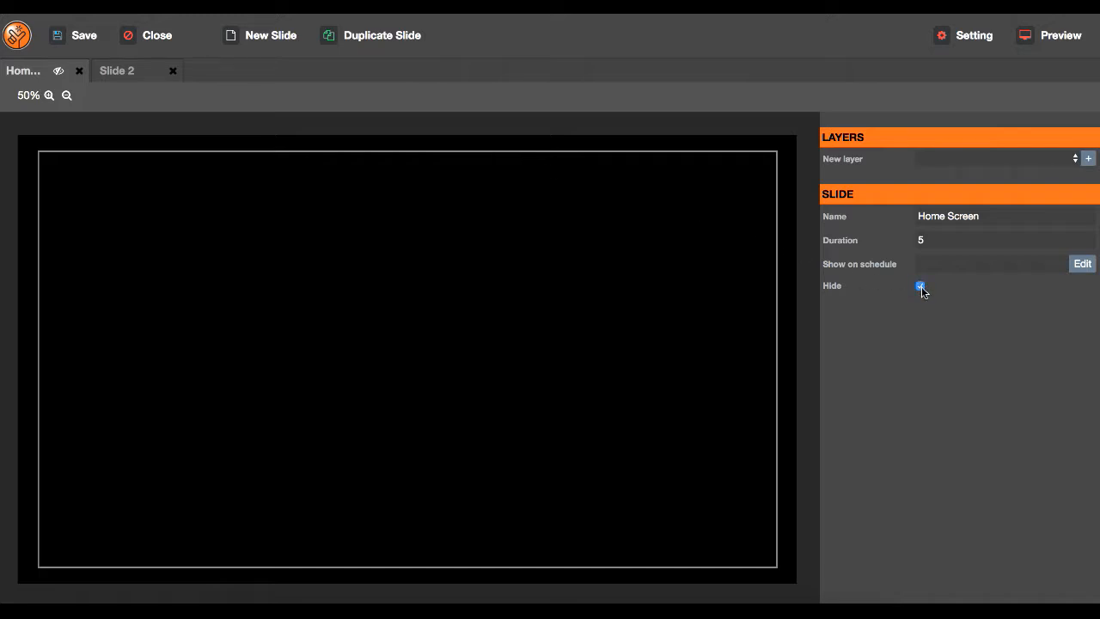
pyautogui.click(920, 286)
# Step: Add a Media layer to the Home Screen slide using 07.01.162.jpg from the media gallery
pyautogui.click(1076, 159)
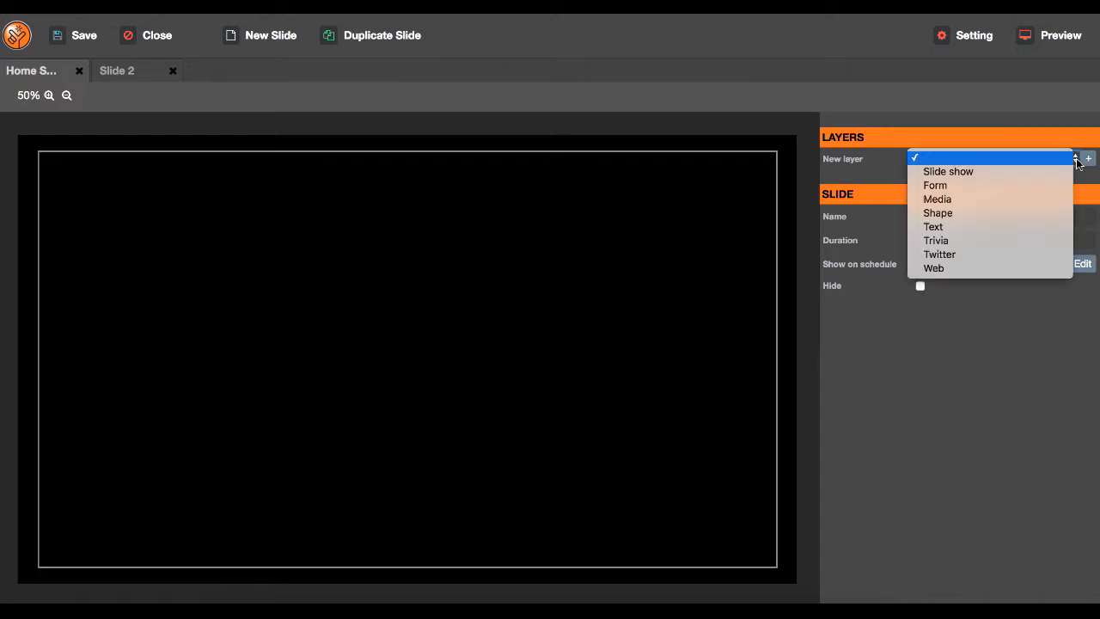
pyautogui.click(954, 200)
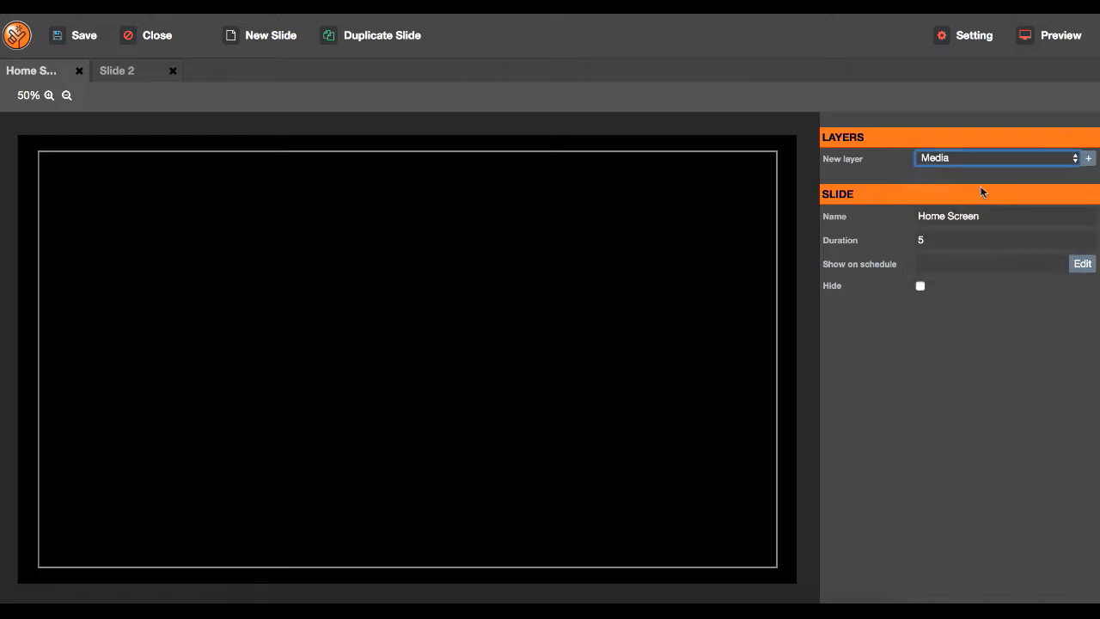
pyautogui.click(1088, 158)
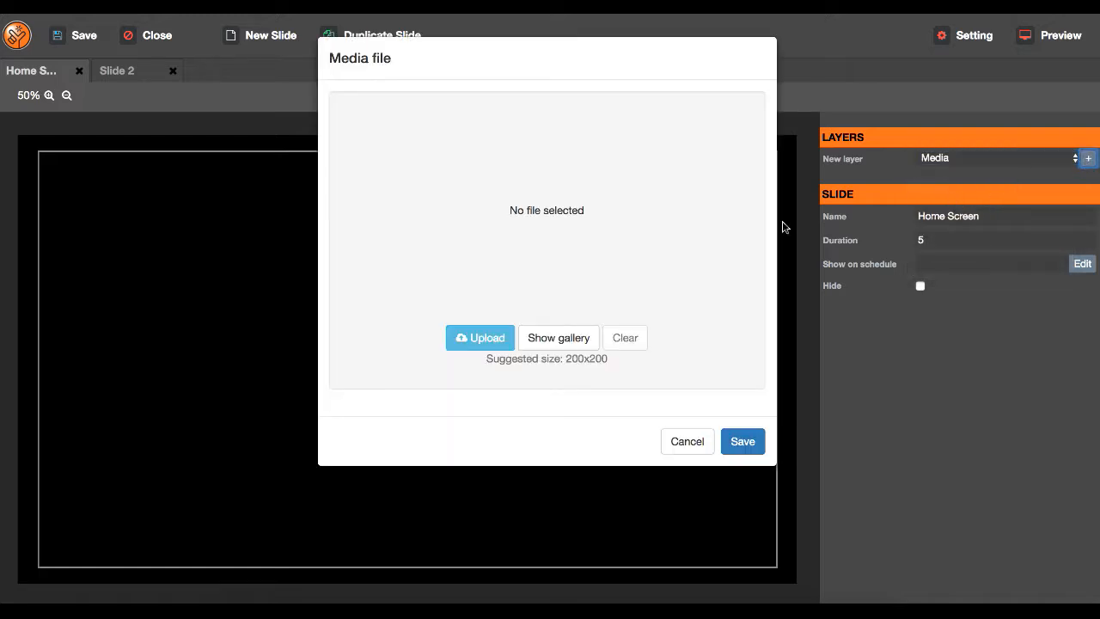
pyautogui.click(558, 340)
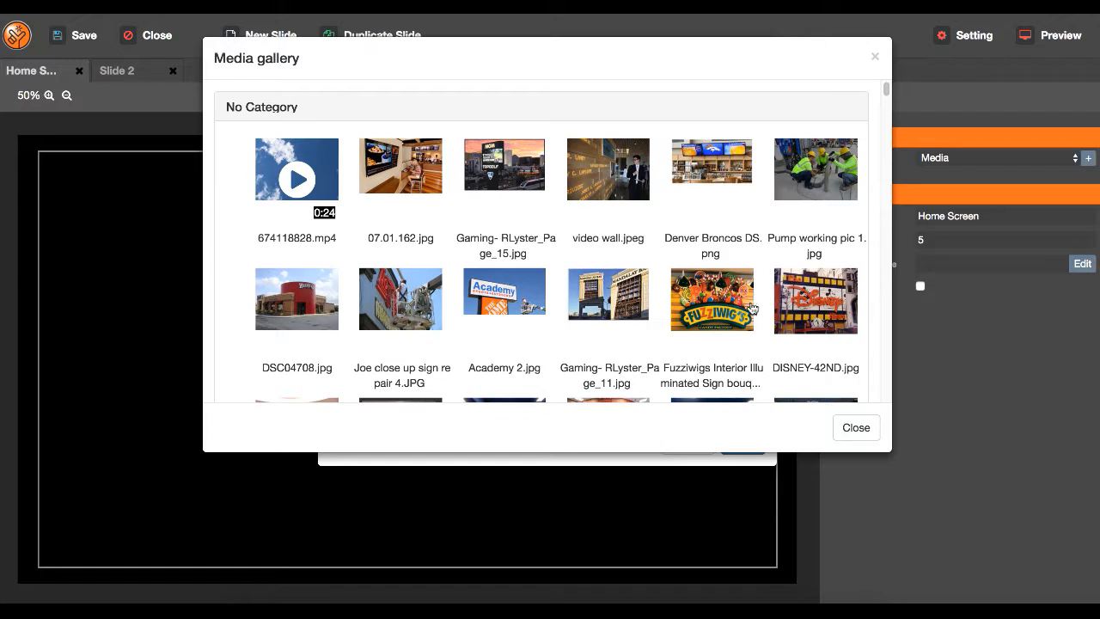
pyautogui.click(400, 171)
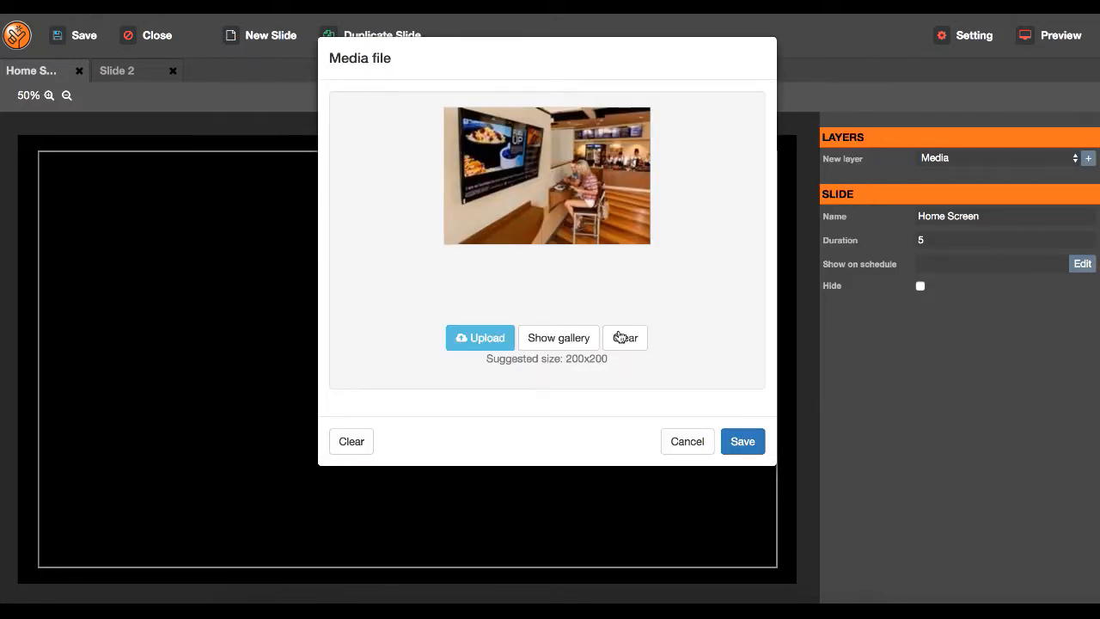
pyautogui.click(742, 439)
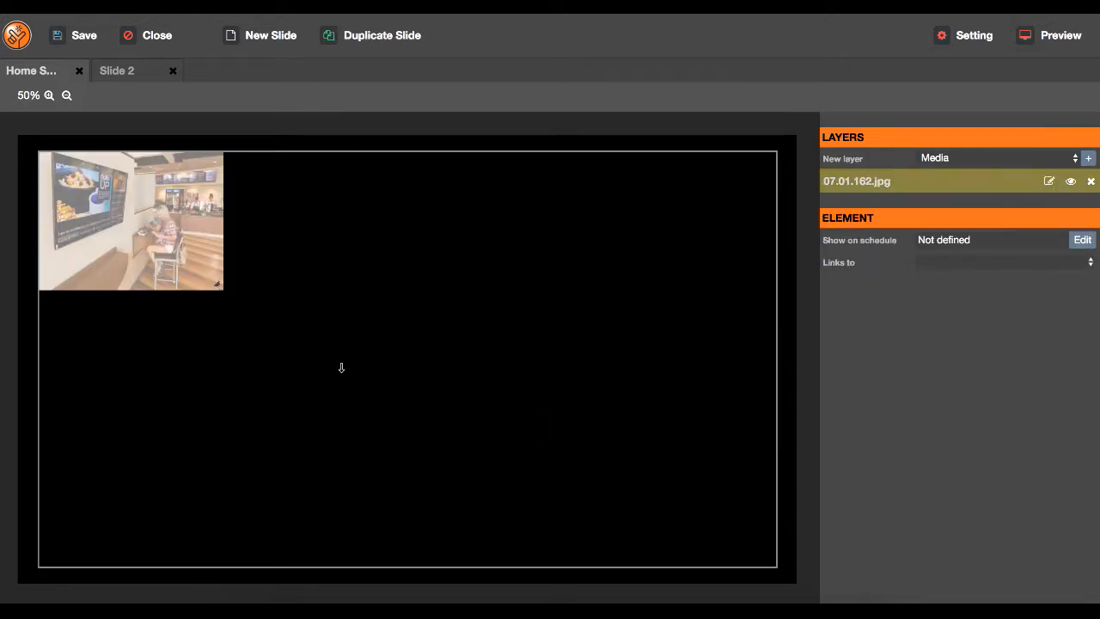
# Step: Enlarge the 07.01.162.jpg image to fill the whole slide area, and select its layer
pyautogui.moveTo(341, 367); pyautogui.dragTo(462, 487)
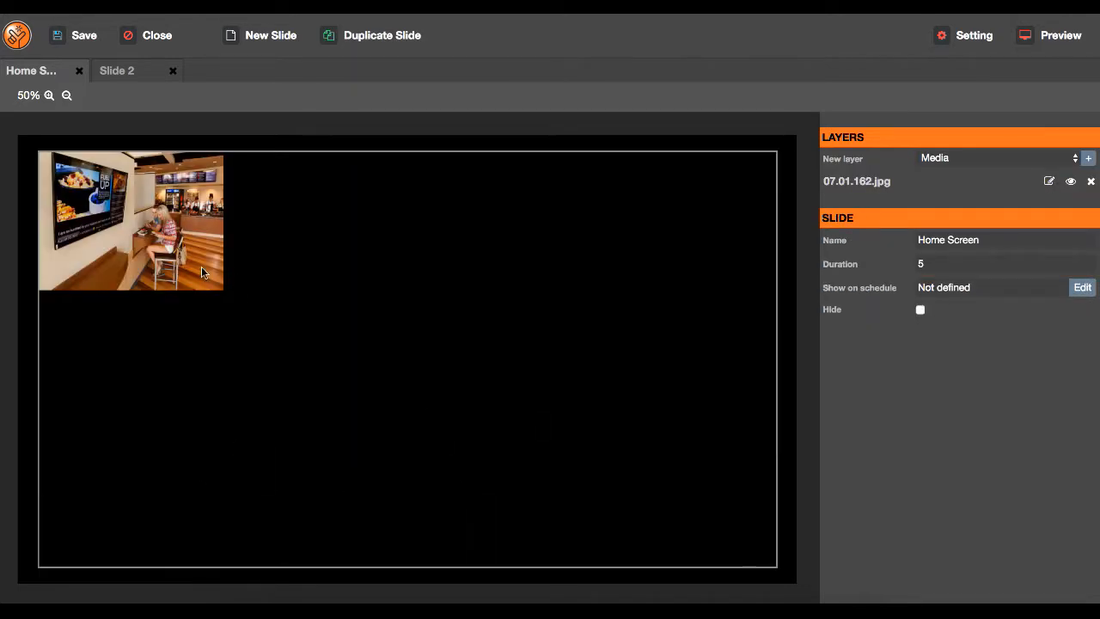
pyautogui.click(219, 286)
pyautogui.moveTo(304, 321); pyautogui.dragTo(768, 567)
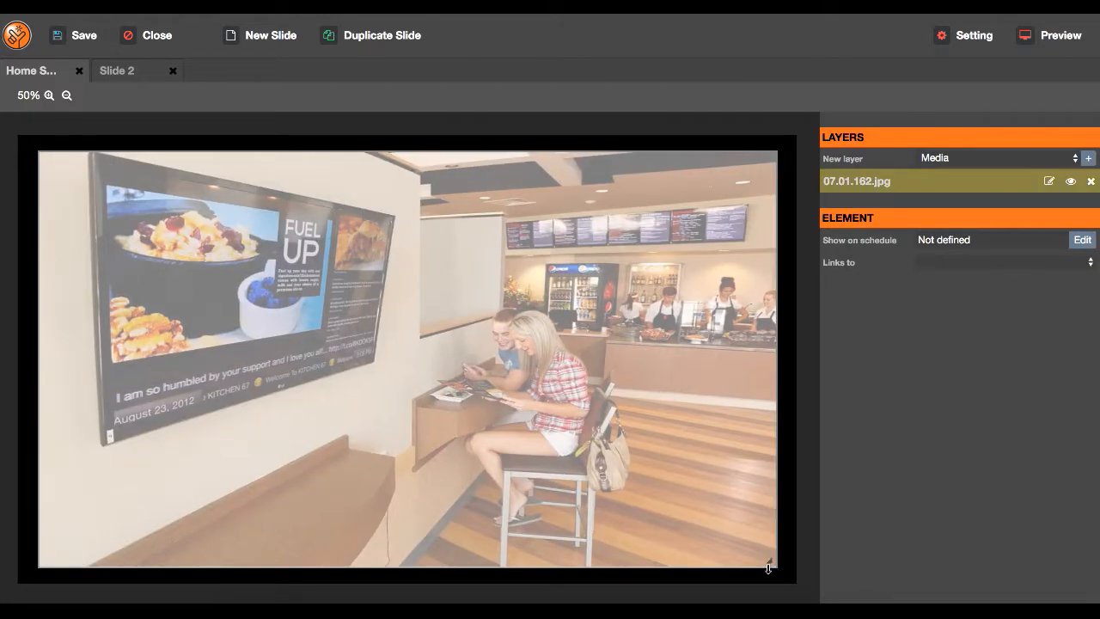
pyautogui.click(889, 410)
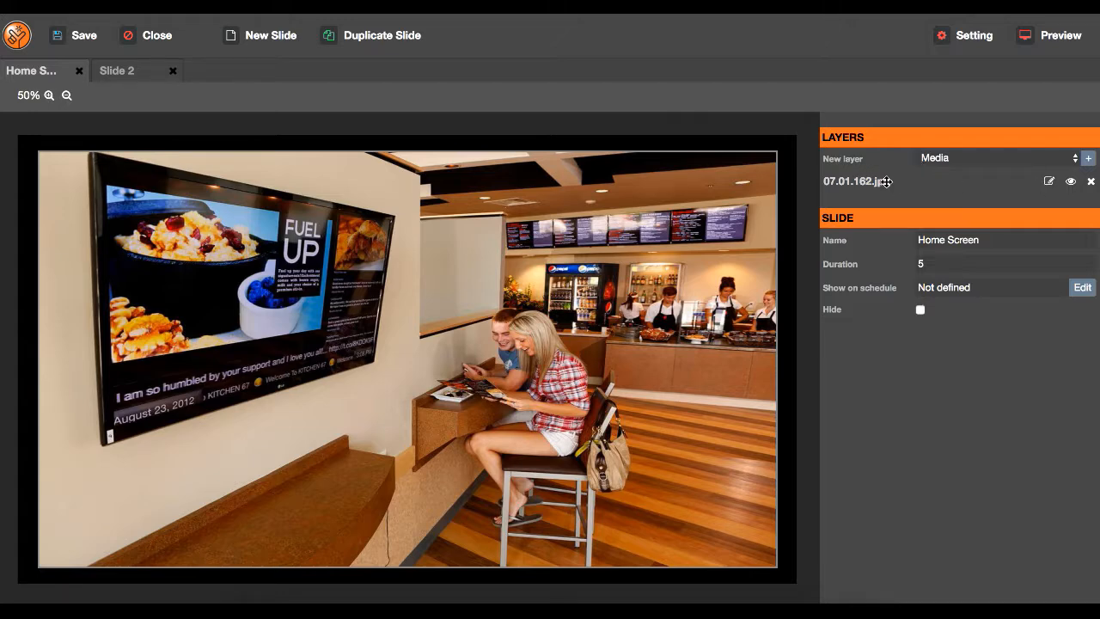
pyautogui.click(885, 182)
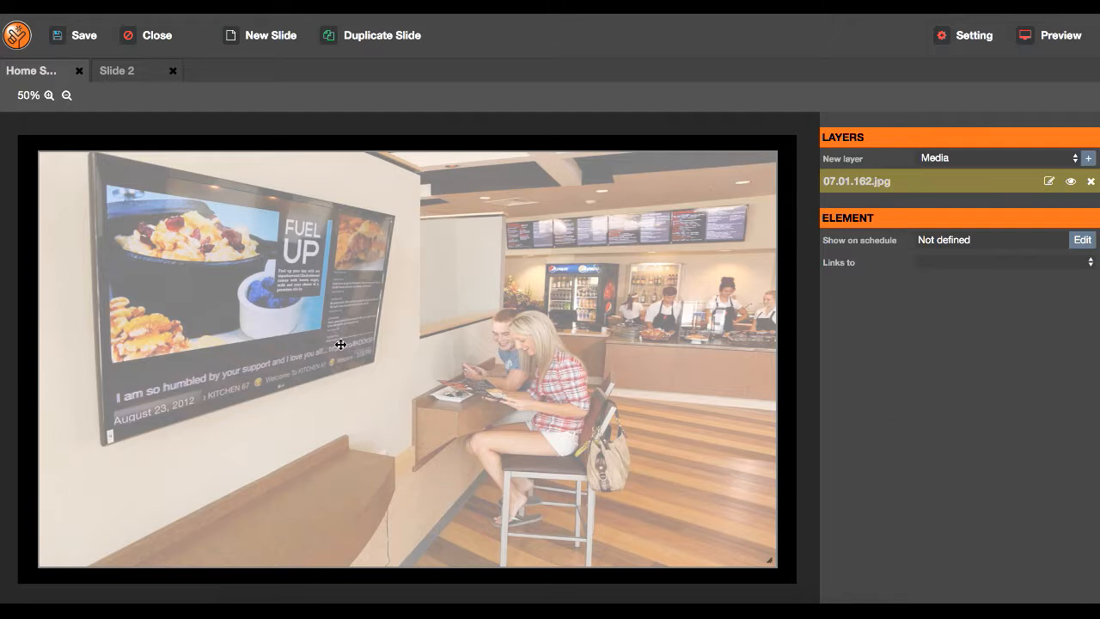
# Step: Rename the 07.01.162.jpg layer as Background
pyautogui.click(1049, 183)
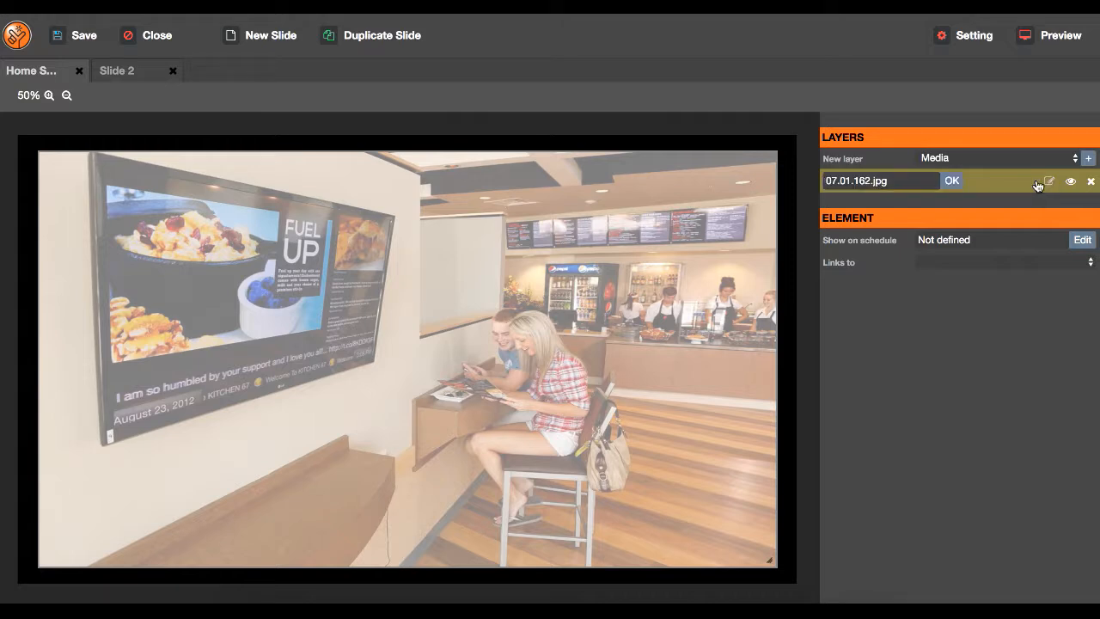
pyautogui.moveTo(907, 182); pyautogui.dragTo(802, 182)
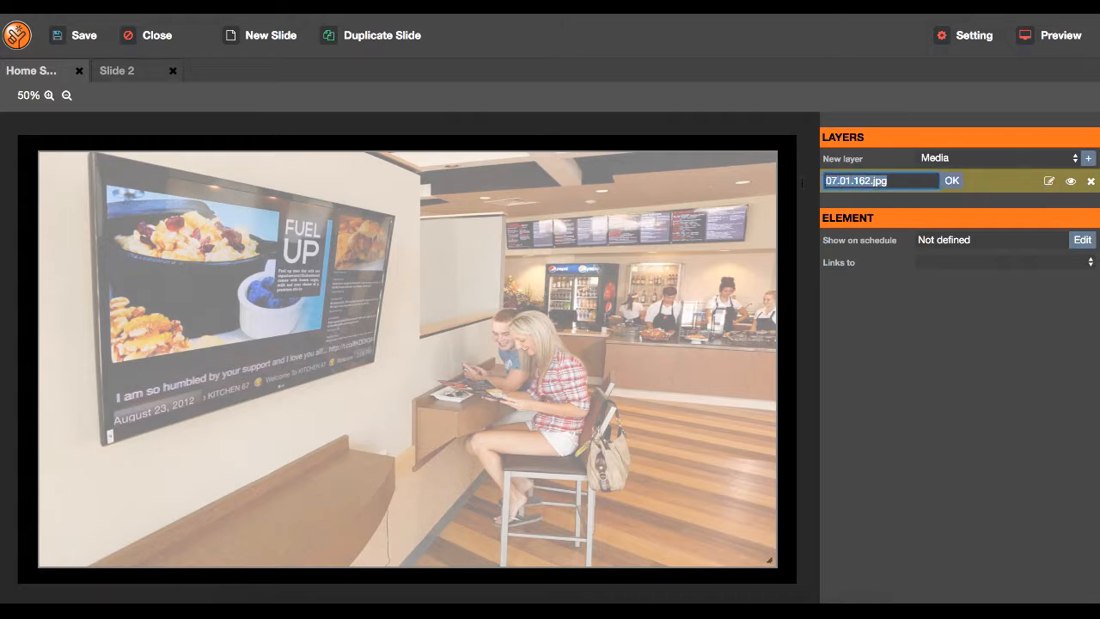
pyautogui.write('Background')
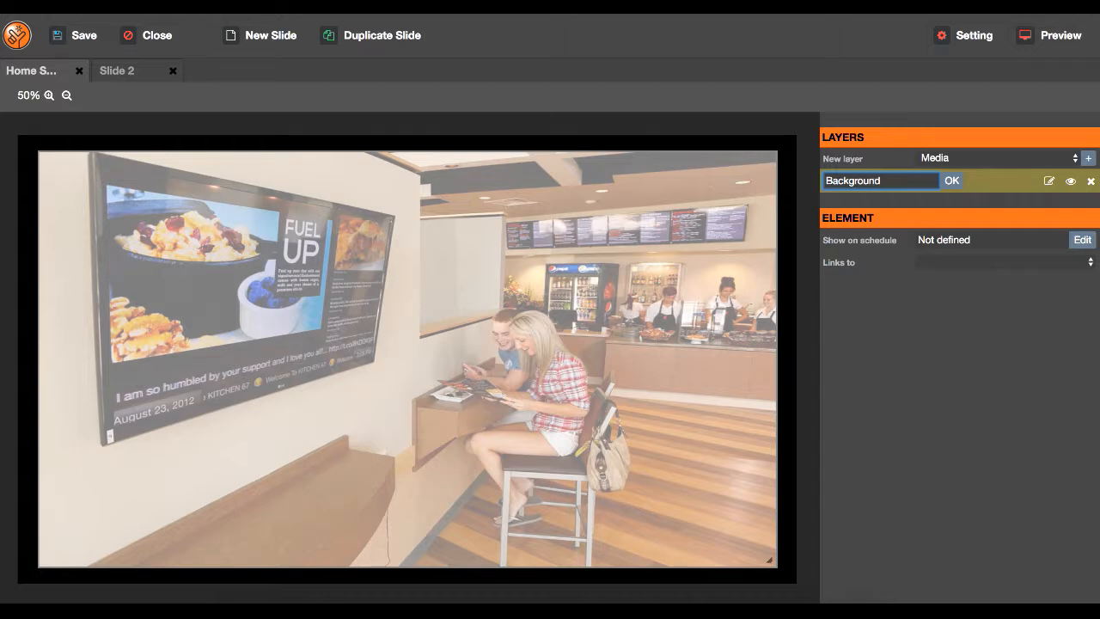
pyautogui.click(952, 182)
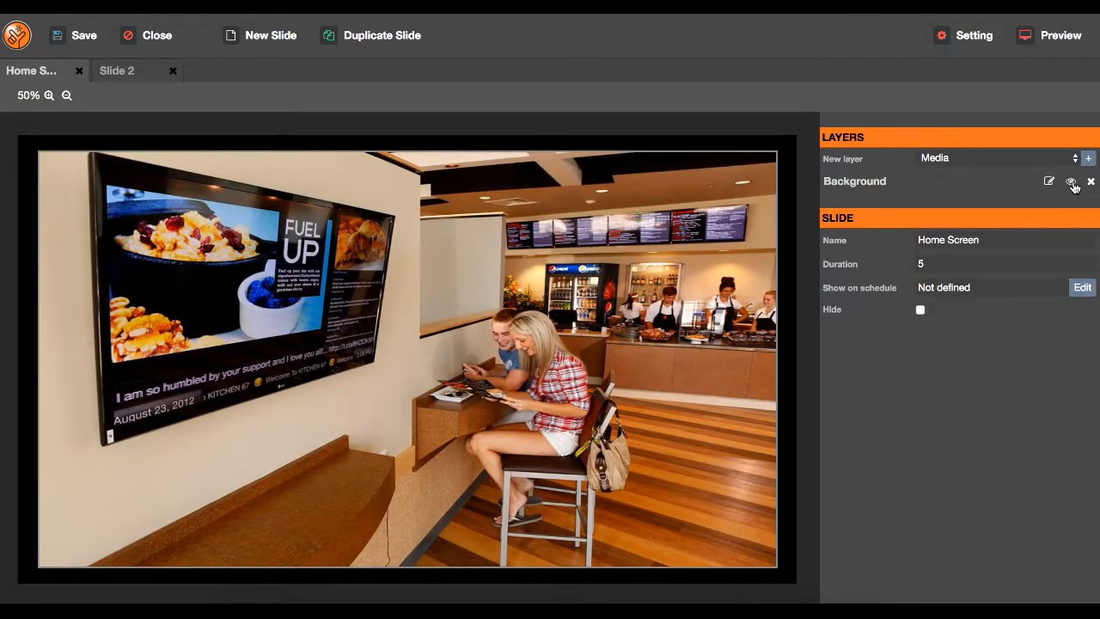
# Step: Hide the Background layer, show it again and deselect it
pyautogui.click(1072, 182)
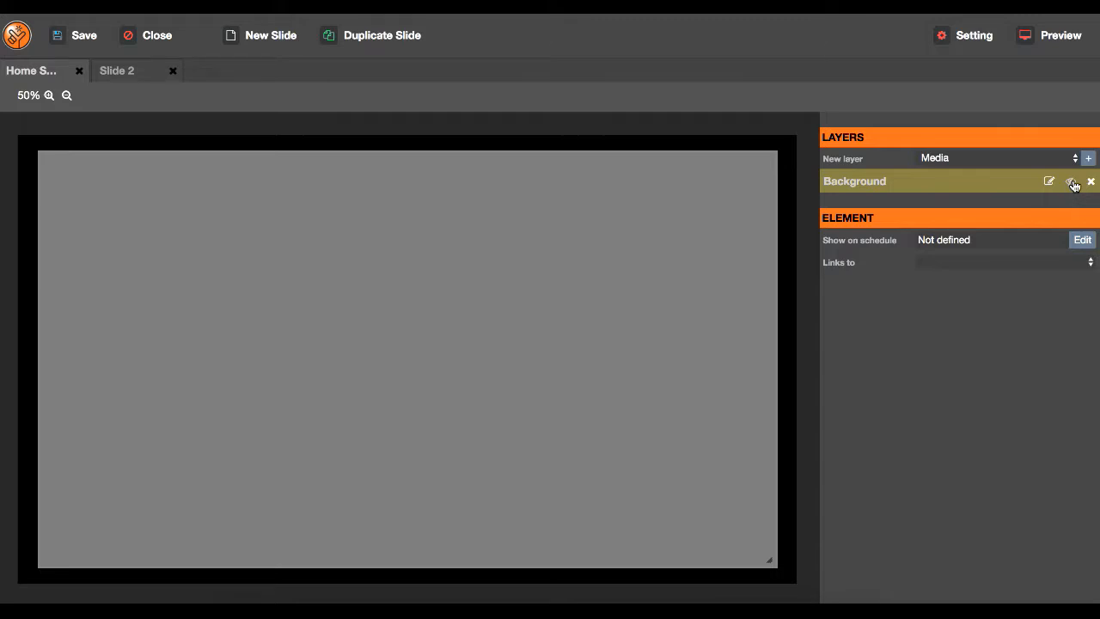
pyautogui.click(1071, 182)
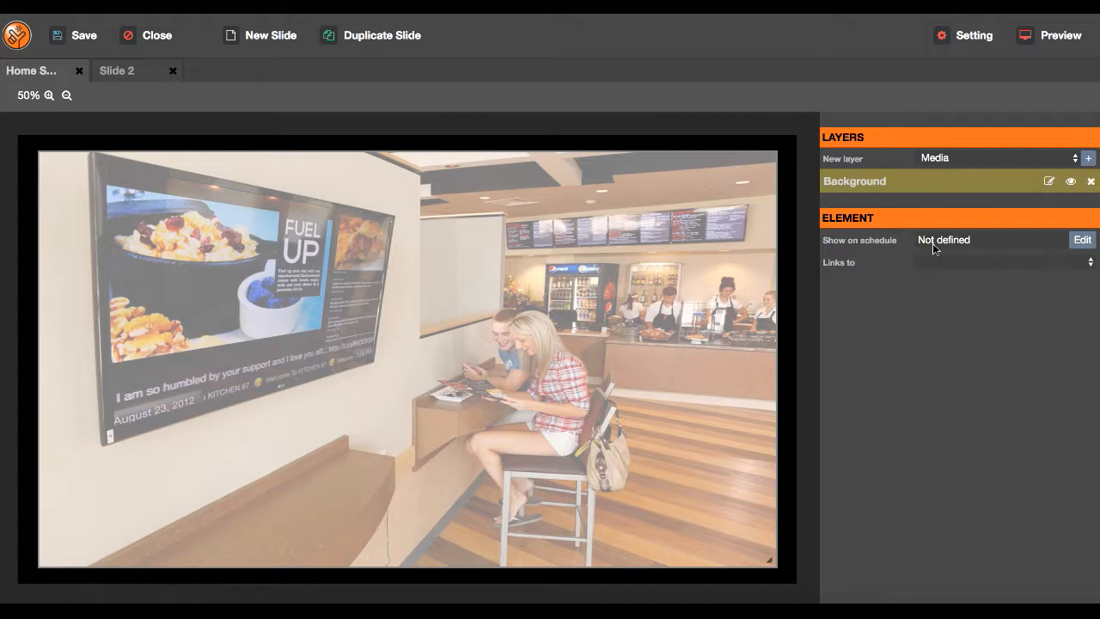
pyautogui.click(891, 319)
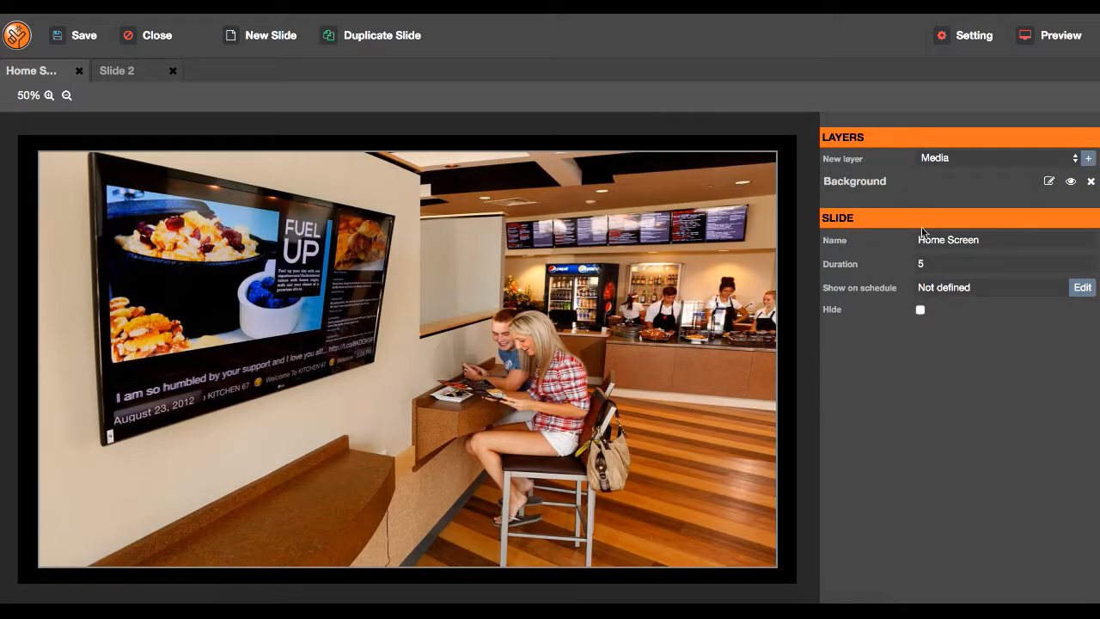
# Step: Link the Background image to Slide 2, set its link back to Don't link, and deselect it
pyautogui.click(721, 275)
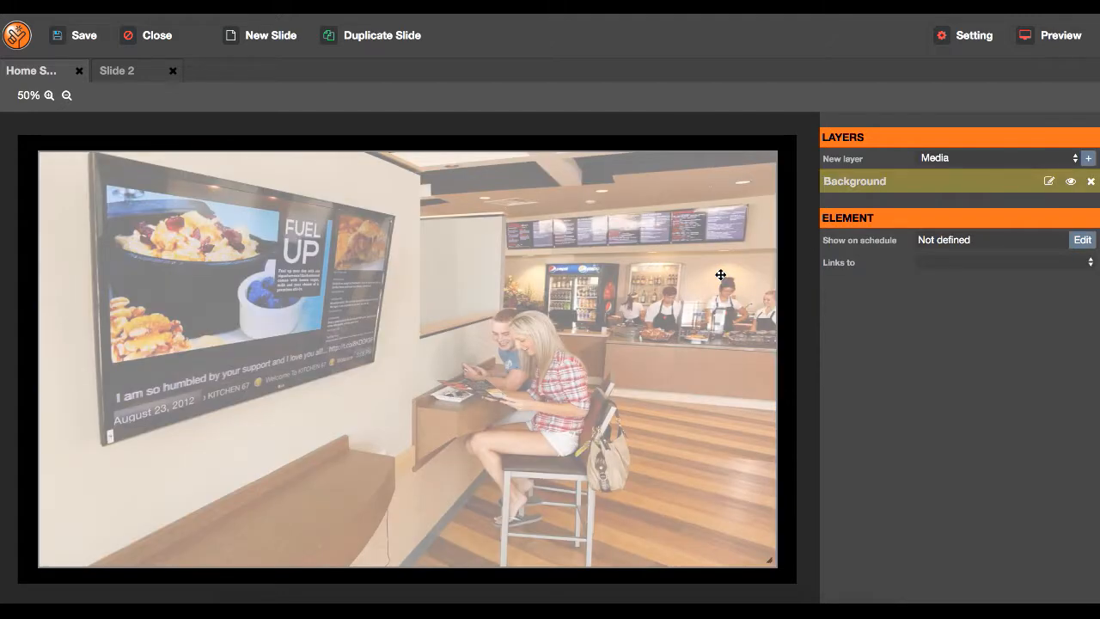
pyautogui.click(992, 262)
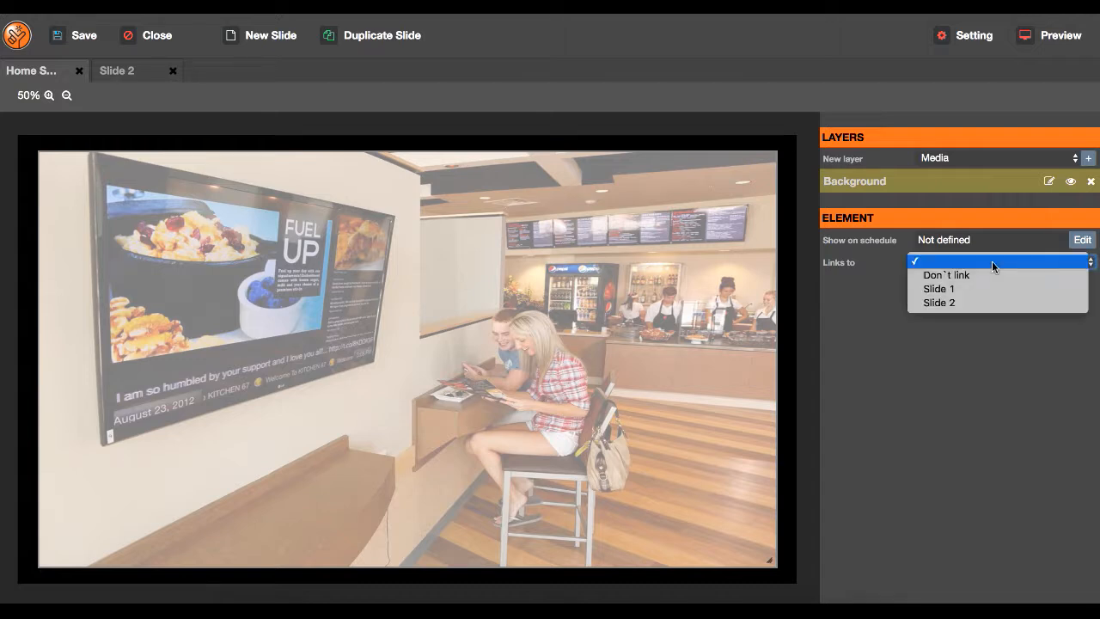
pyautogui.click(947, 304)
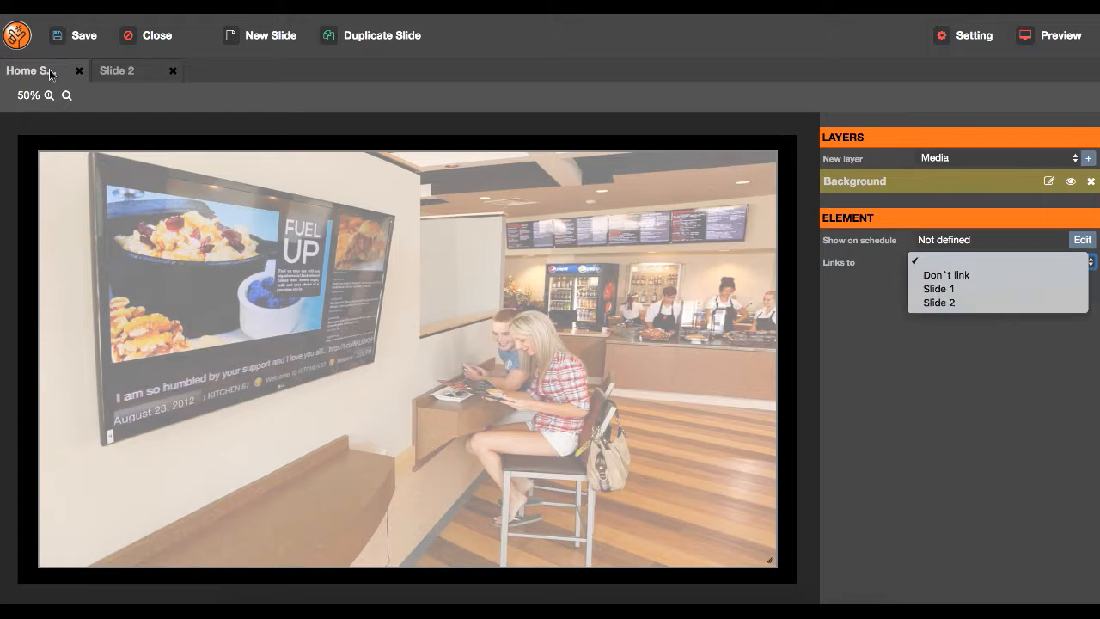
pyautogui.click(967, 303)
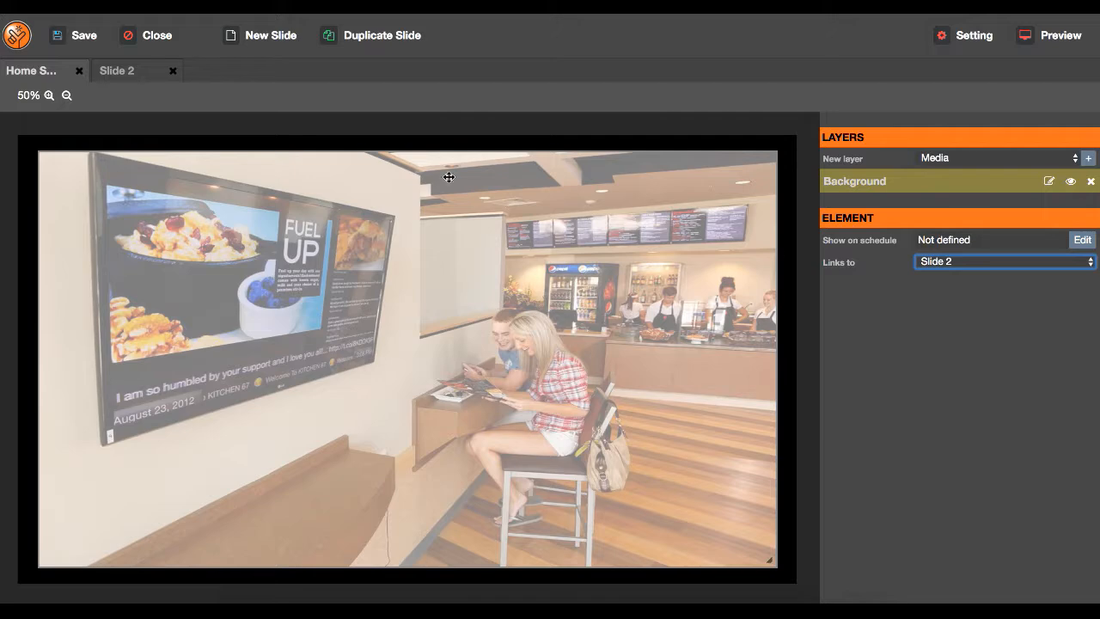
pyautogui.click(1078, 267)
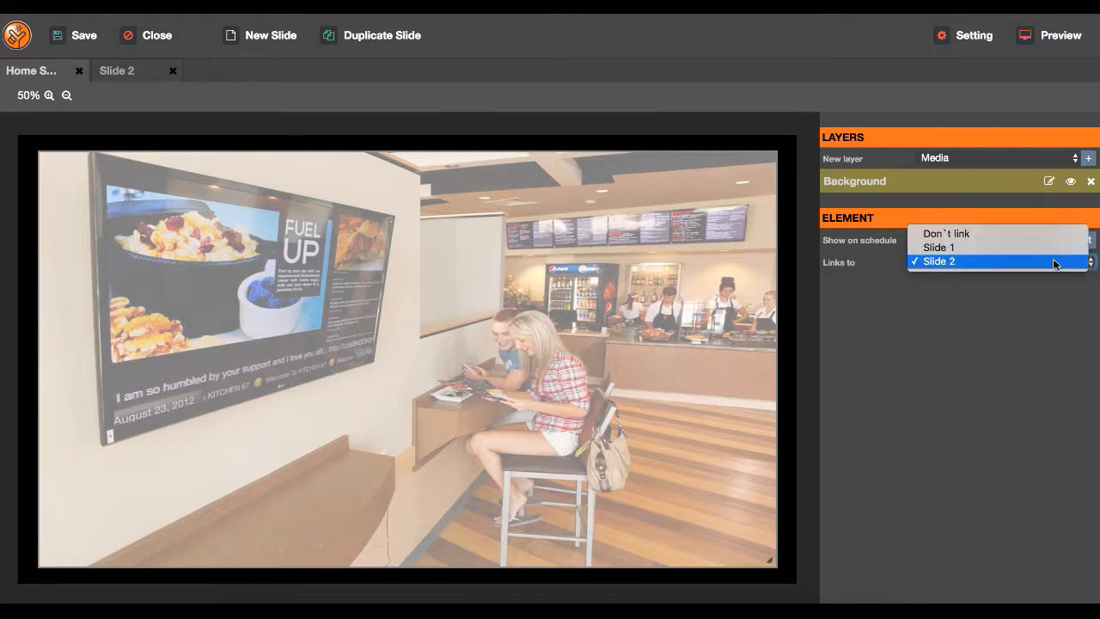
pyautogui.click(1042, 234)
pyautogui.click(998, 296)
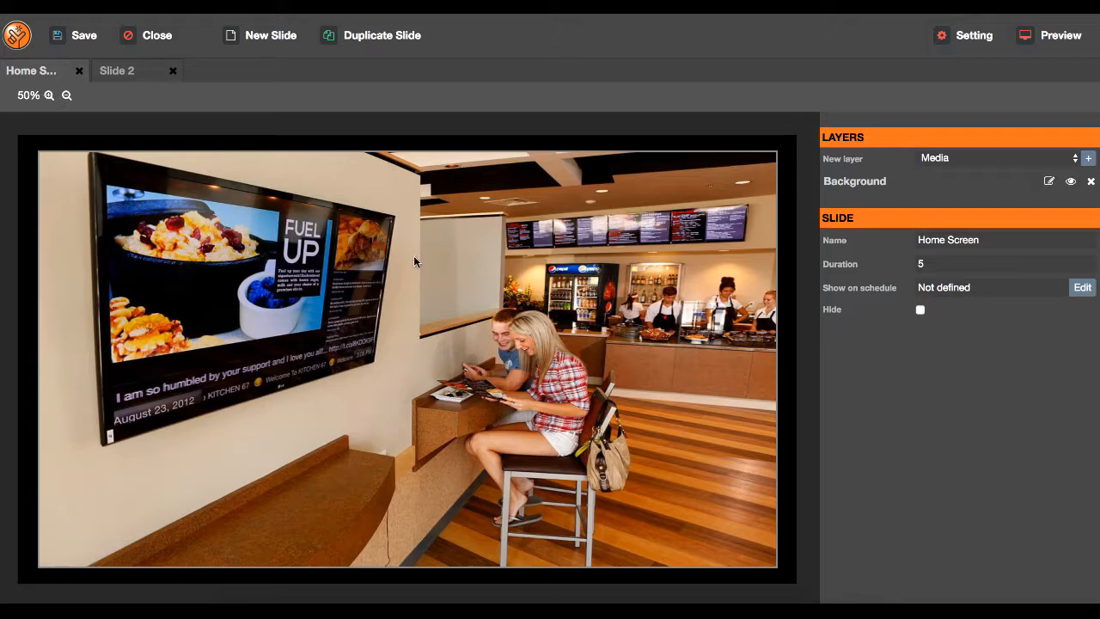
# Step: Start a Slide show layer on the Home Screen slide with Gaming- RLyster_Page_15.jpg from the gallery as its first media file
pyautogui.click(1074, 160)
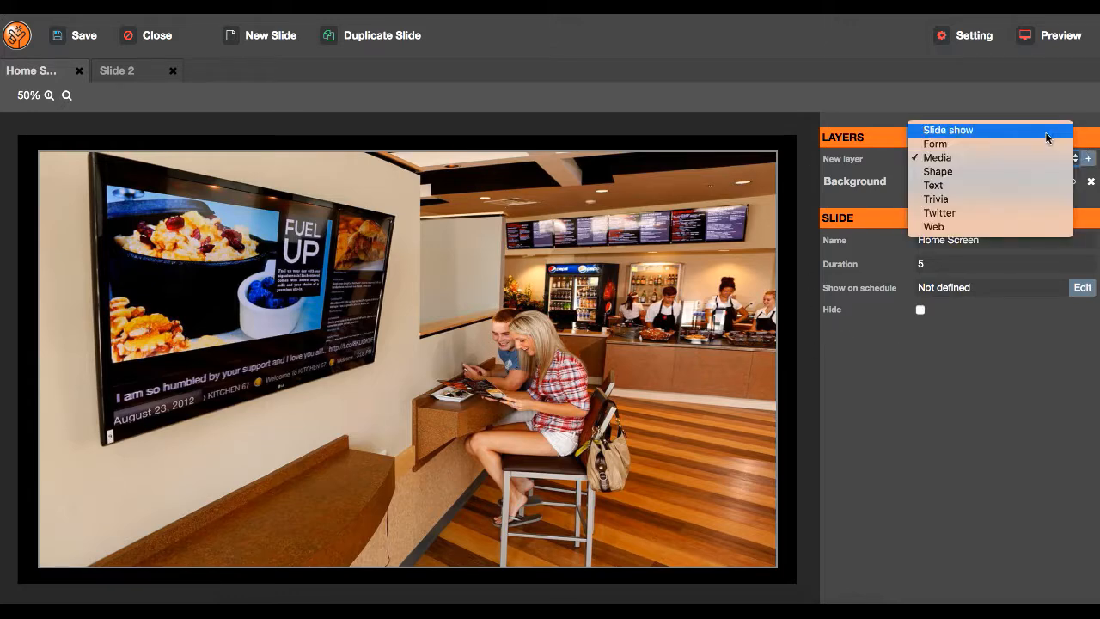
pyautogui.click(1014, 131)
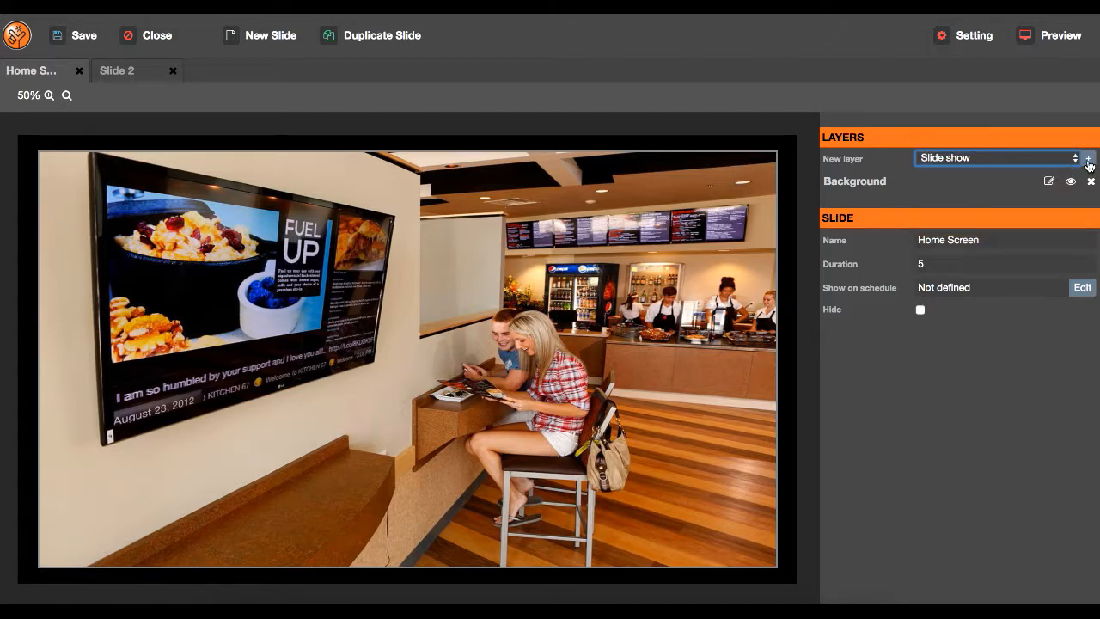
pyautogui.click(1088, 161)
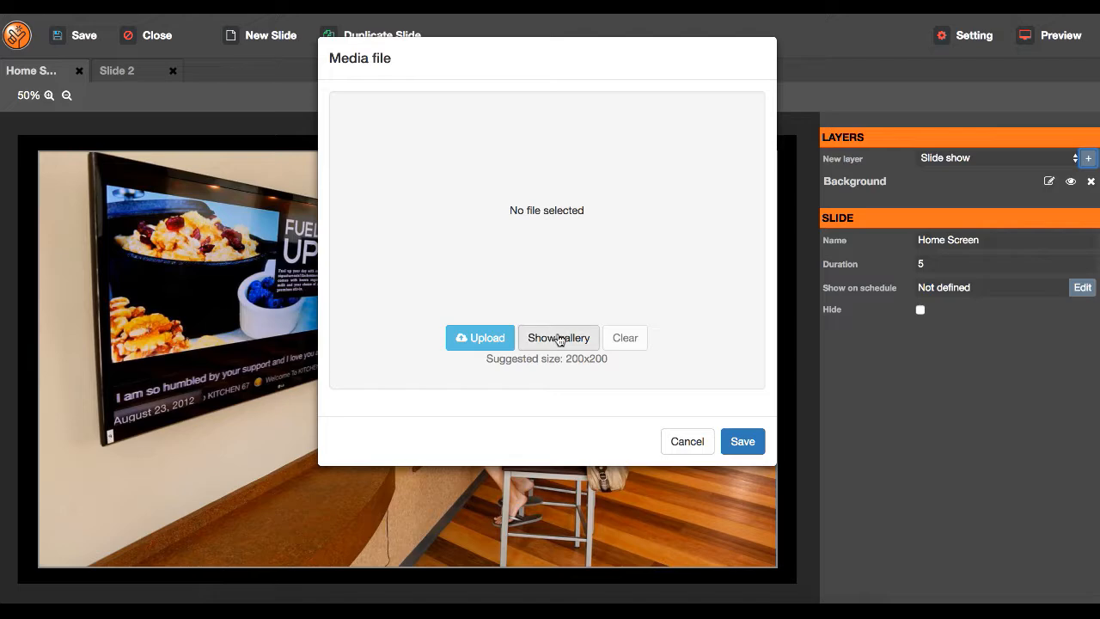
pyautogui.click(558, 338)
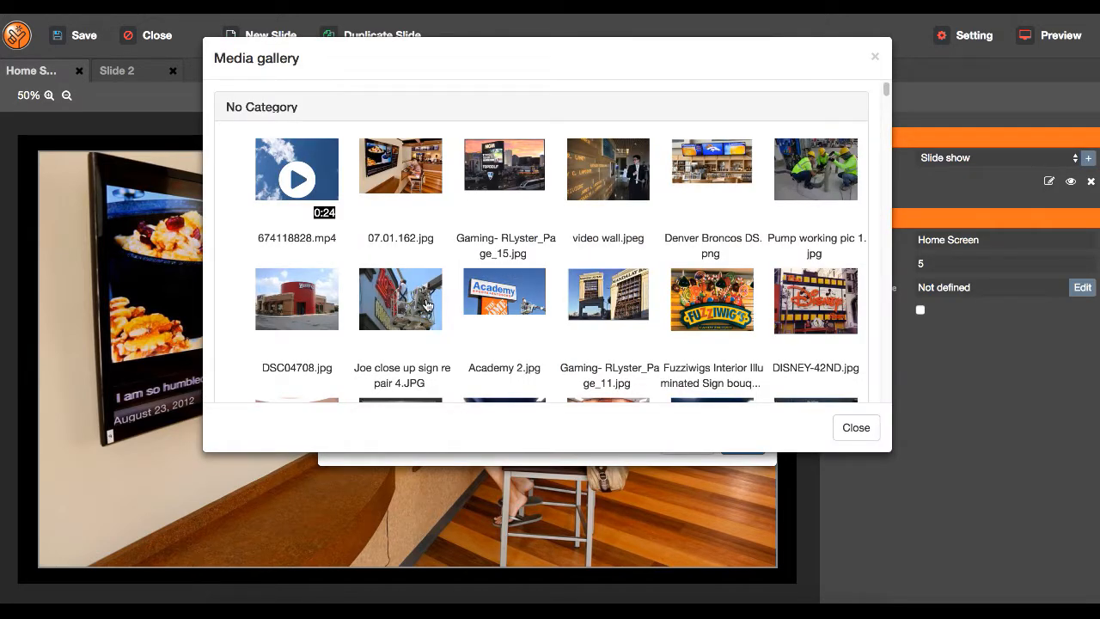
pyautogui.click(506, 170)
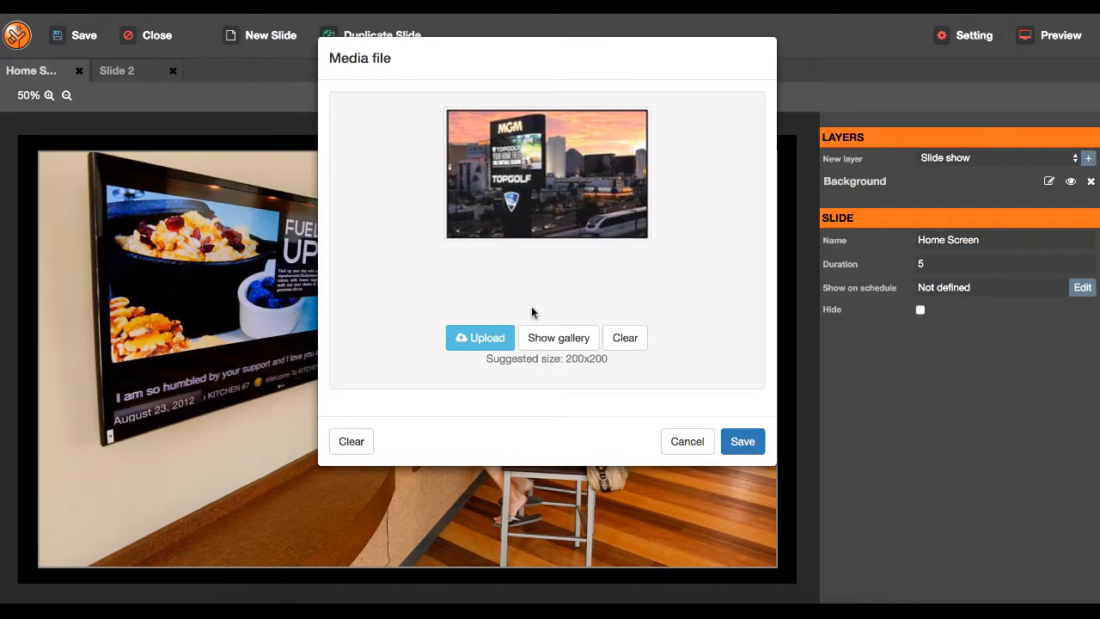
pyautogui.click(559, 339)
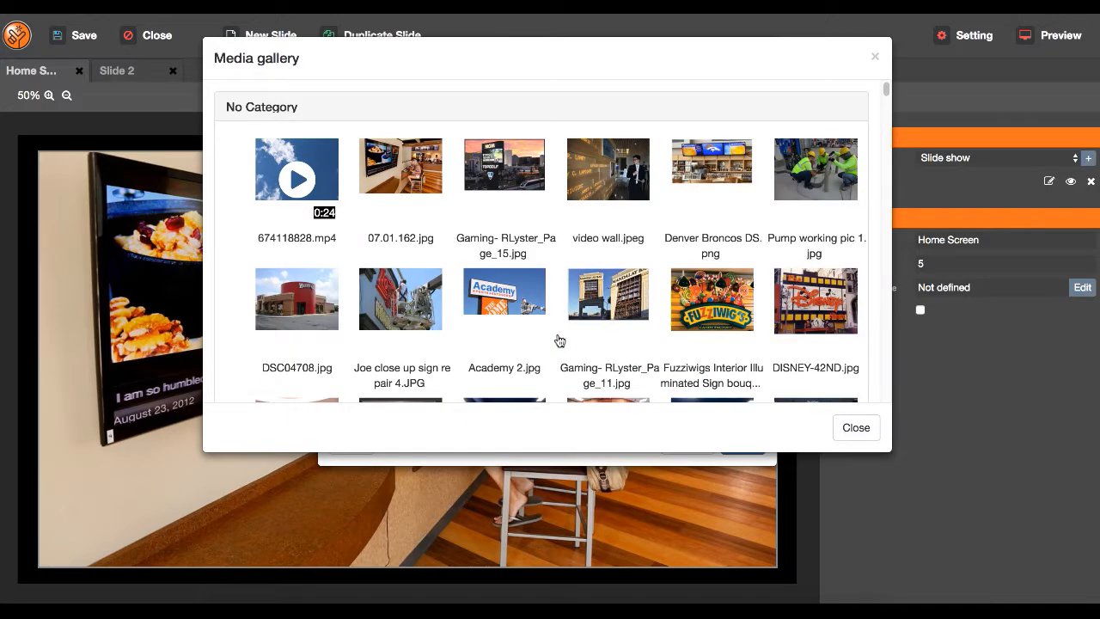
pyautogui.click(507, 178)
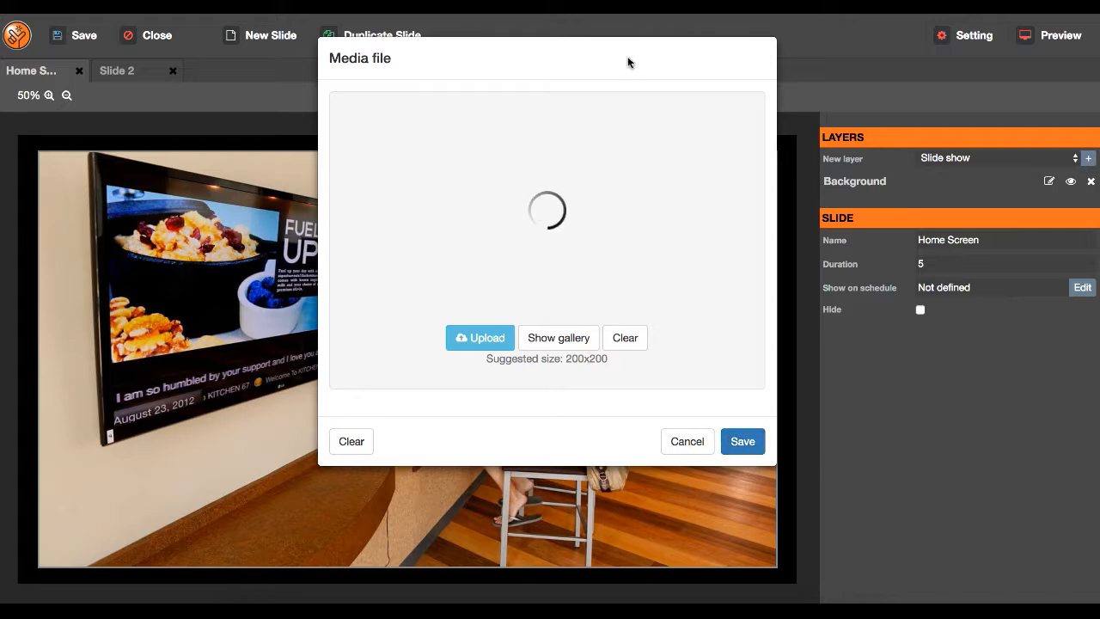
pyautogui.moveTo(592, 56); pyautogui.dragTo(349, 58)
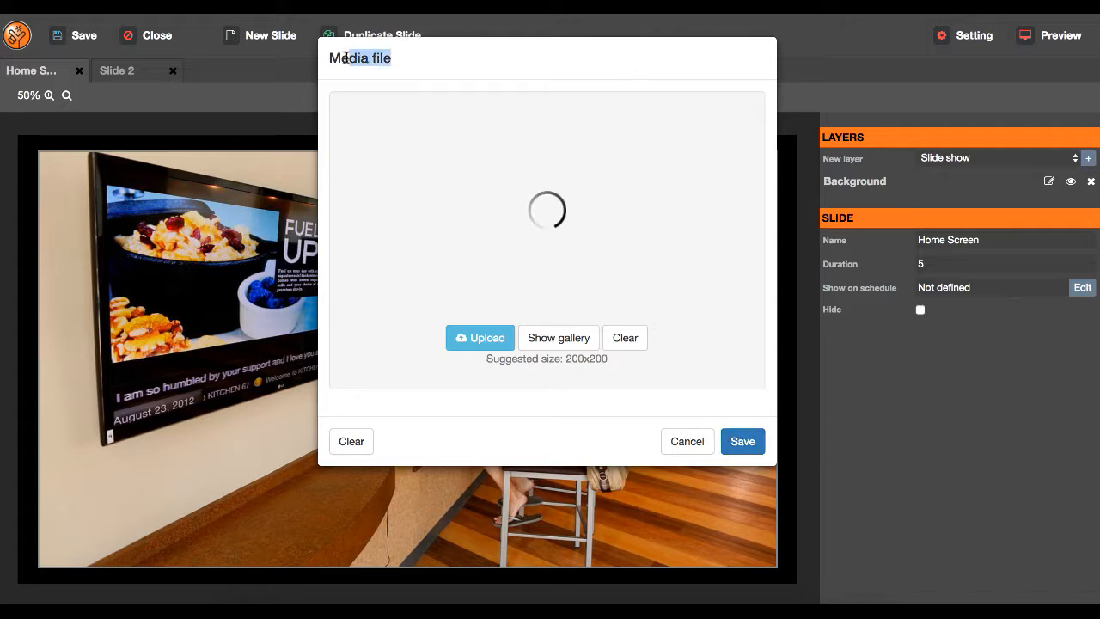
pyautogui.click(632, 258)
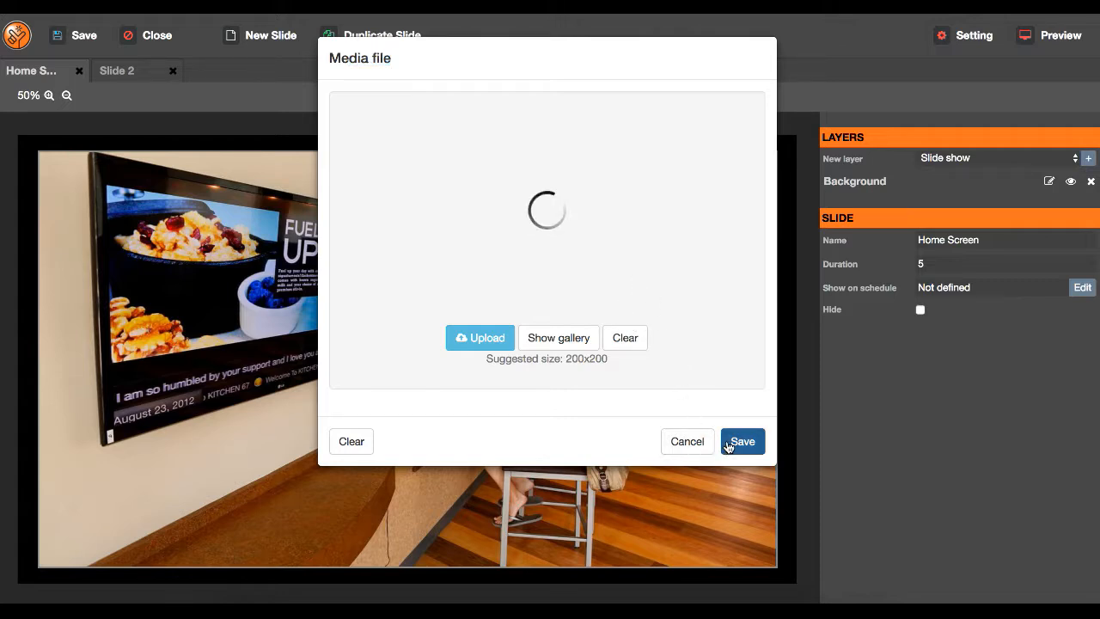
pyautogui.click(727, 444)
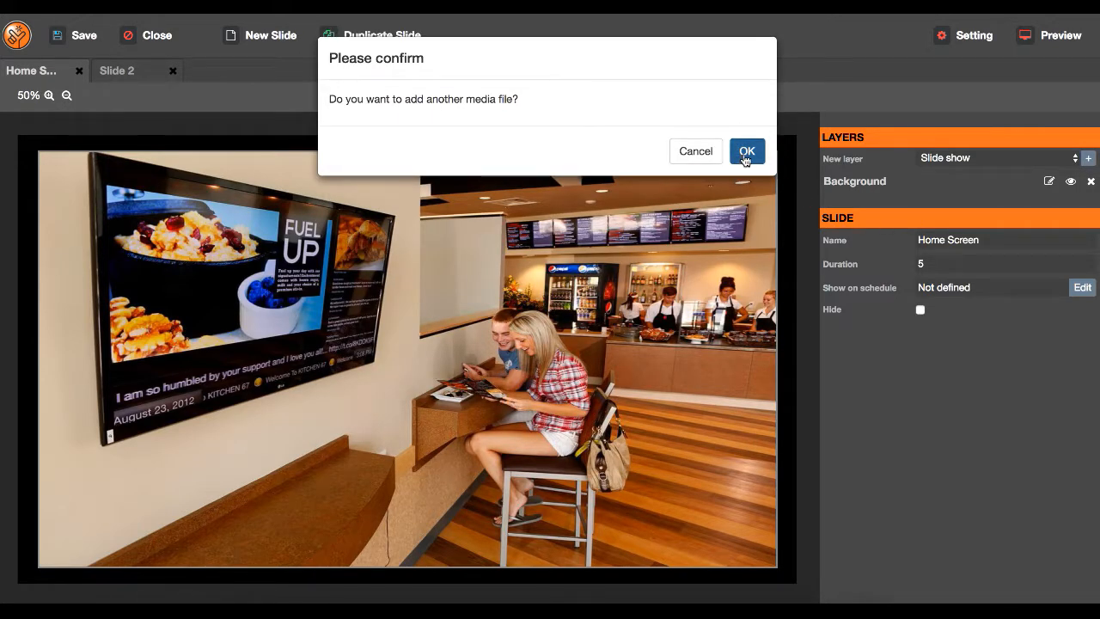
# Step: Add Joe close up sign repair 4.JPG from the gallery as the slide show's second media file
pyautogui.click(746, 153)
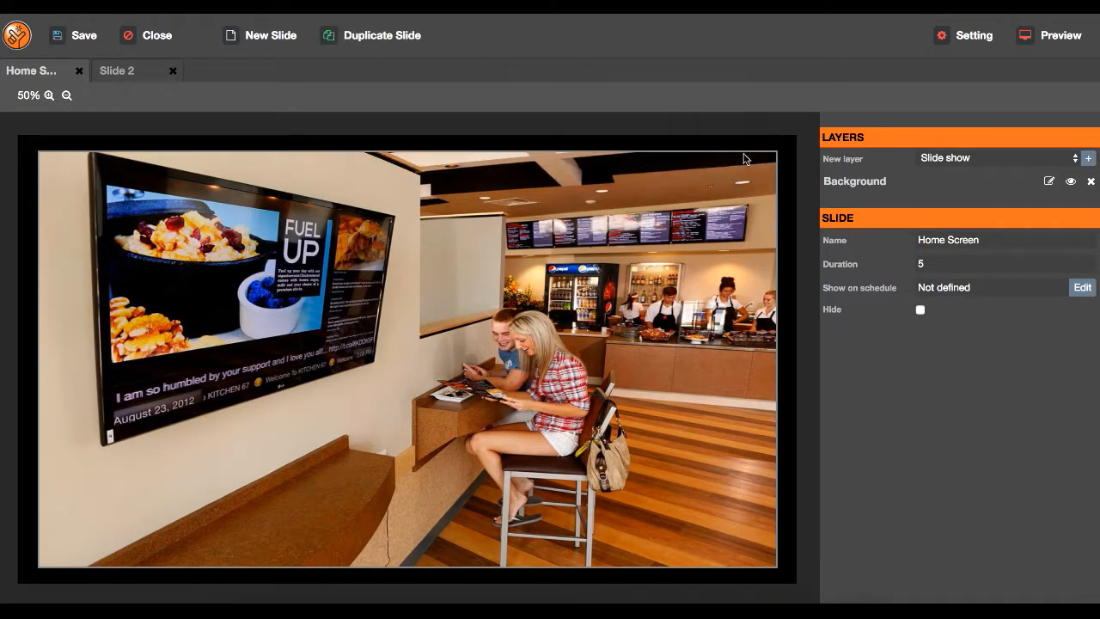
pyautogui.click(557, 347)
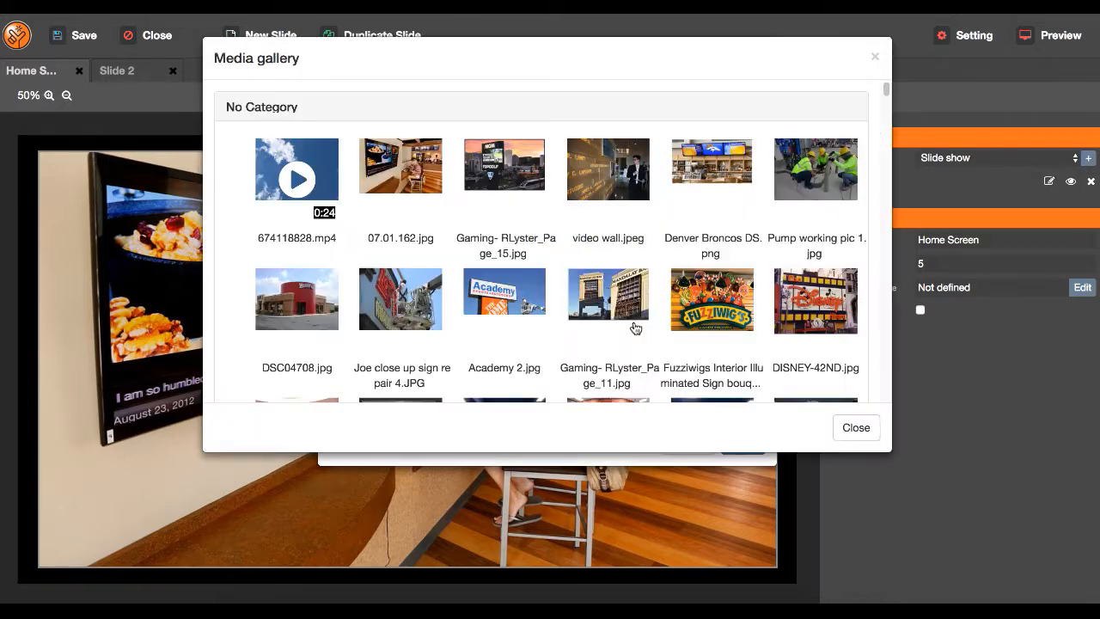
pyautogui.click(391, 292)
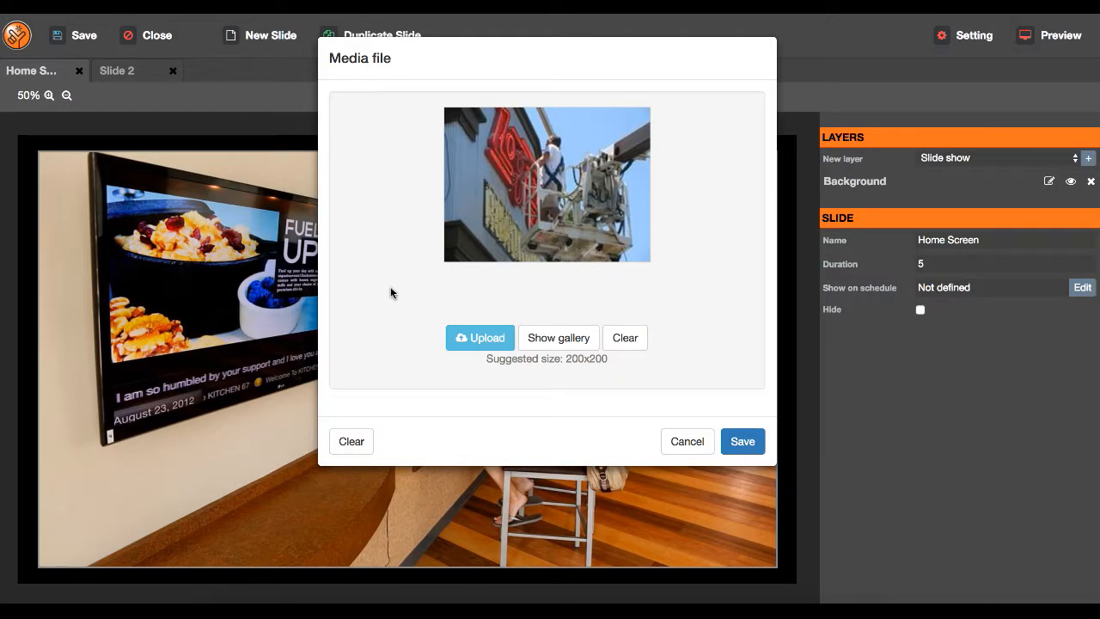
pyautogui.click(743, 442)
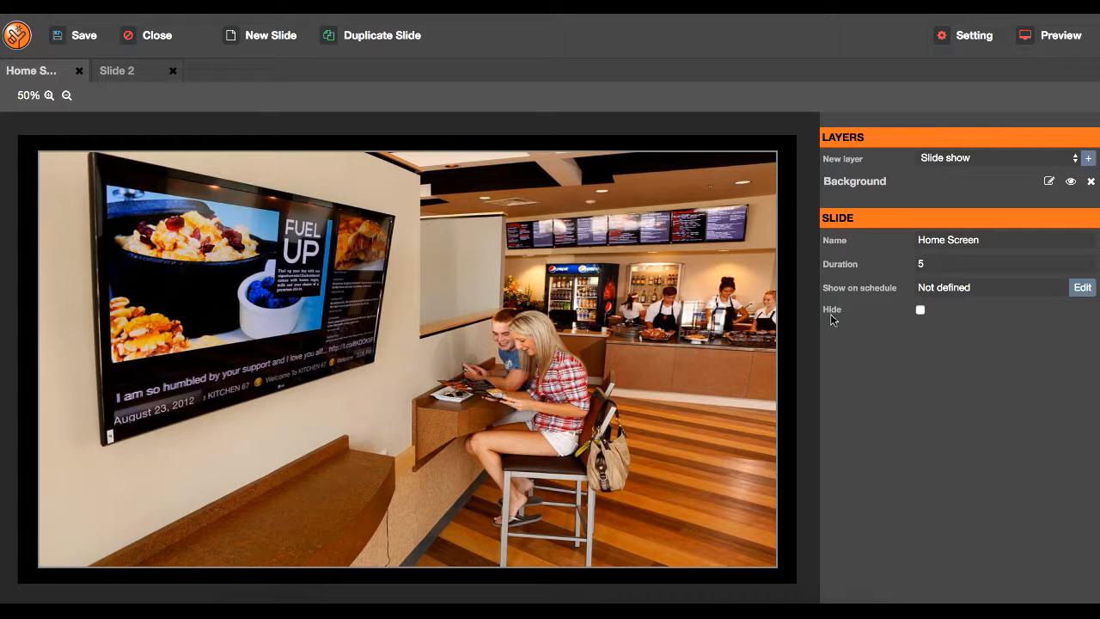
# Step: Add DSC04708.jpg from the gallery as the slide show's third media file, and finish adding files
pyautogui.click(746, 156)
pyautogui.click(578, 340)
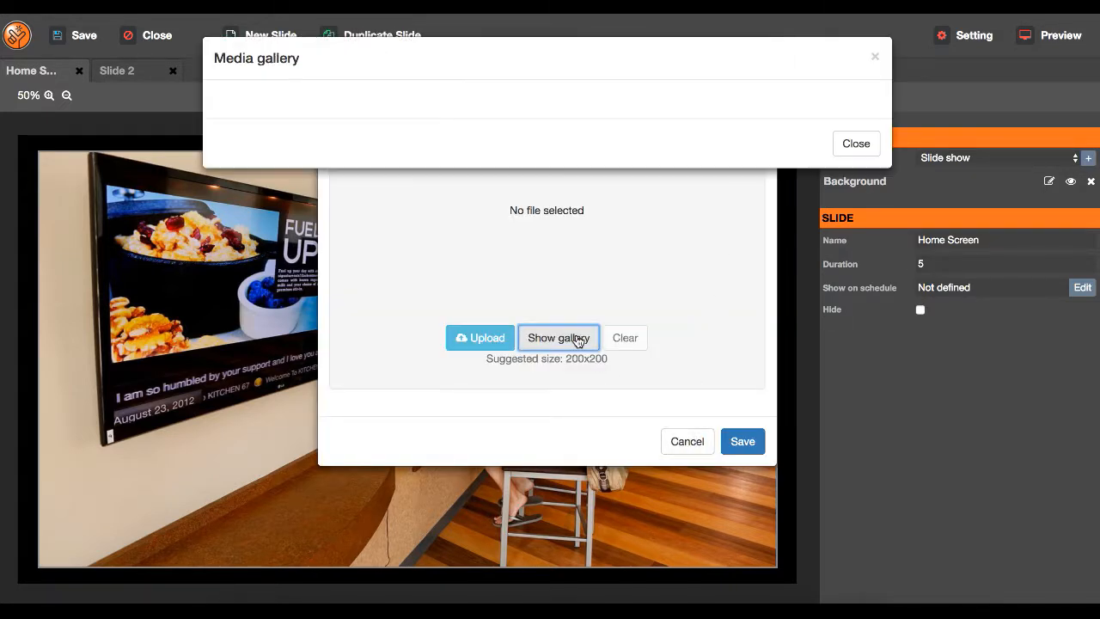
pyautogui.click(302, 309)
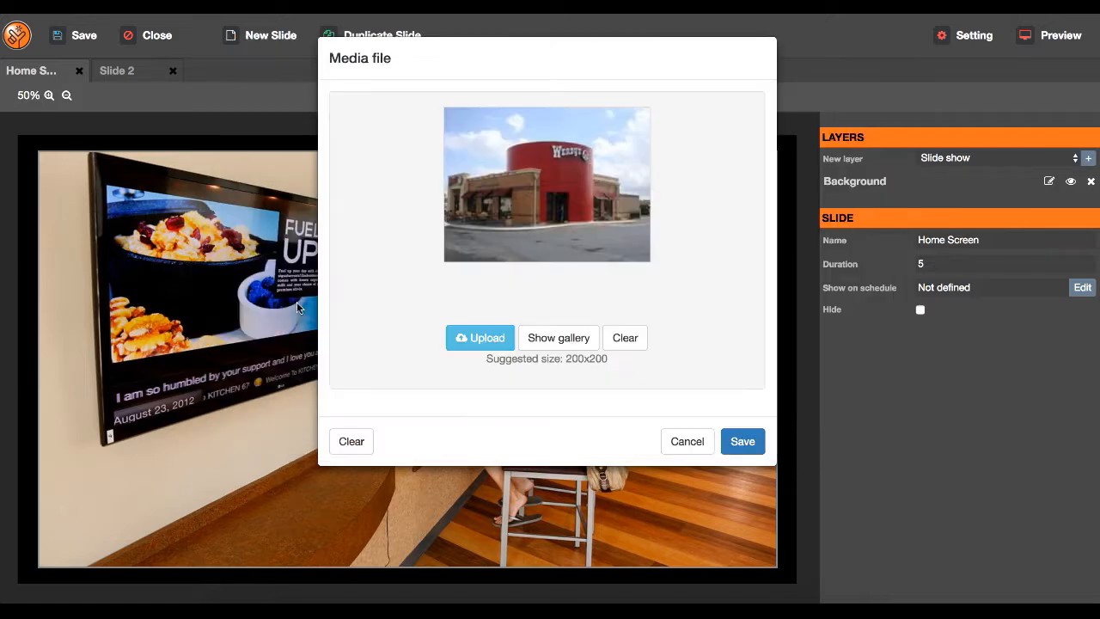
pyautogui.click(743, 443)
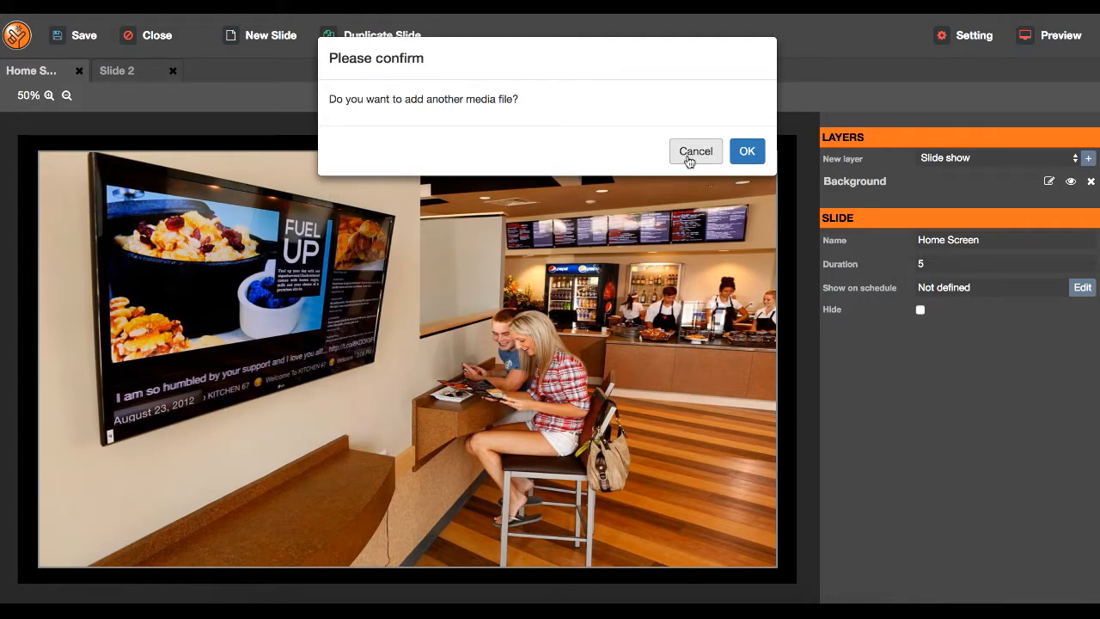
pyautogui.click(689, 155)
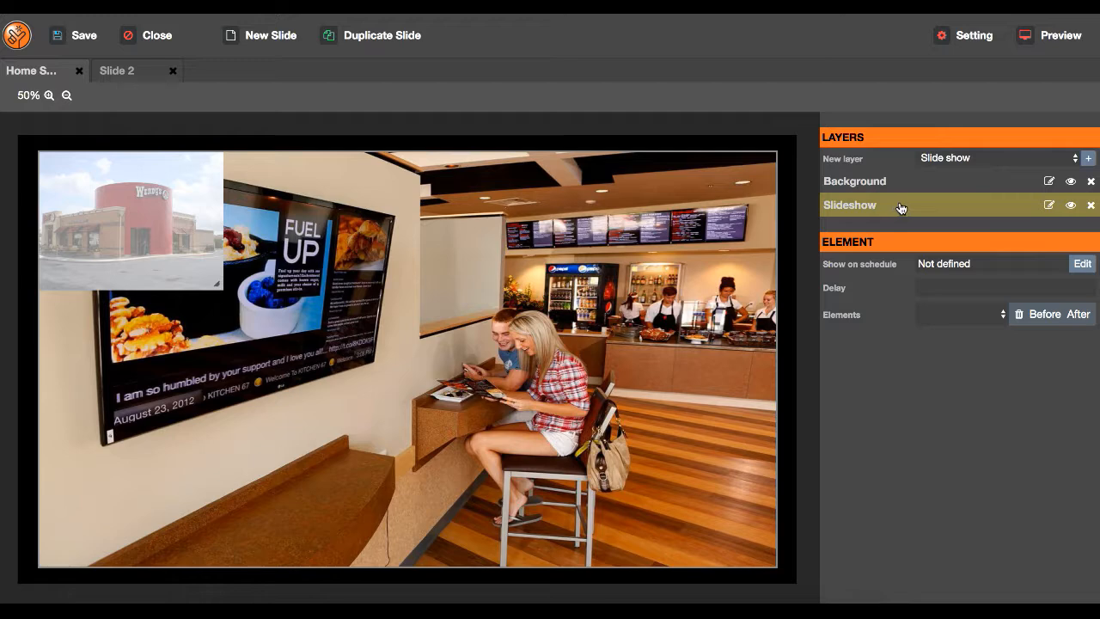
# Step: Move the Slideshow element to the upper-right corner of the slide and set its delay to 3
pyautogui.moveTo(151, 201); pyautogui.dragTo(707, 176)
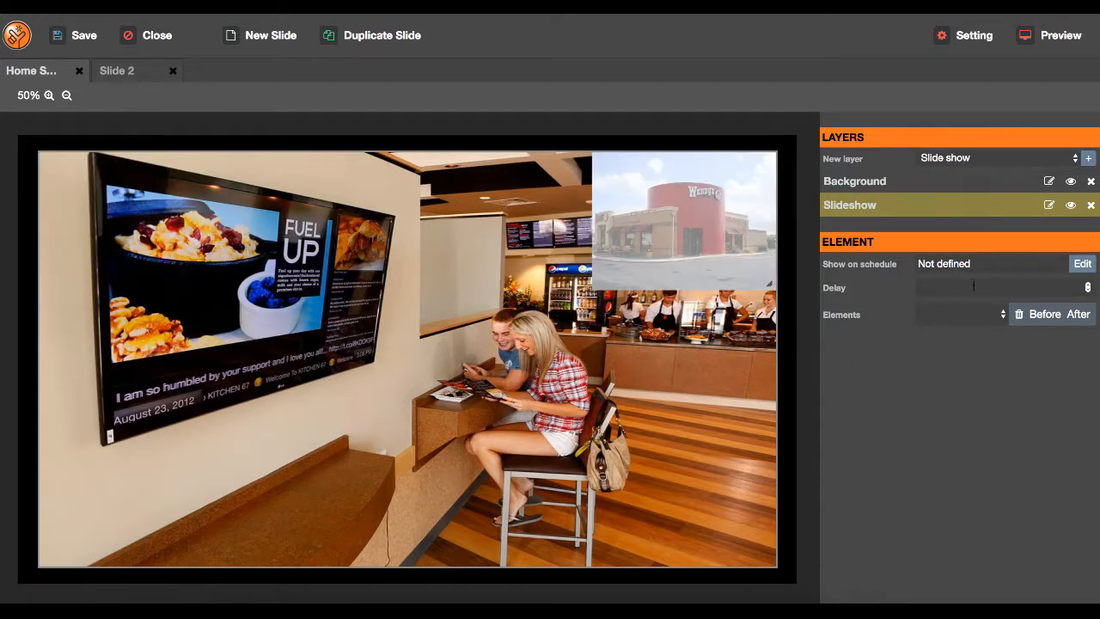
pyautogui.click(974, 286)
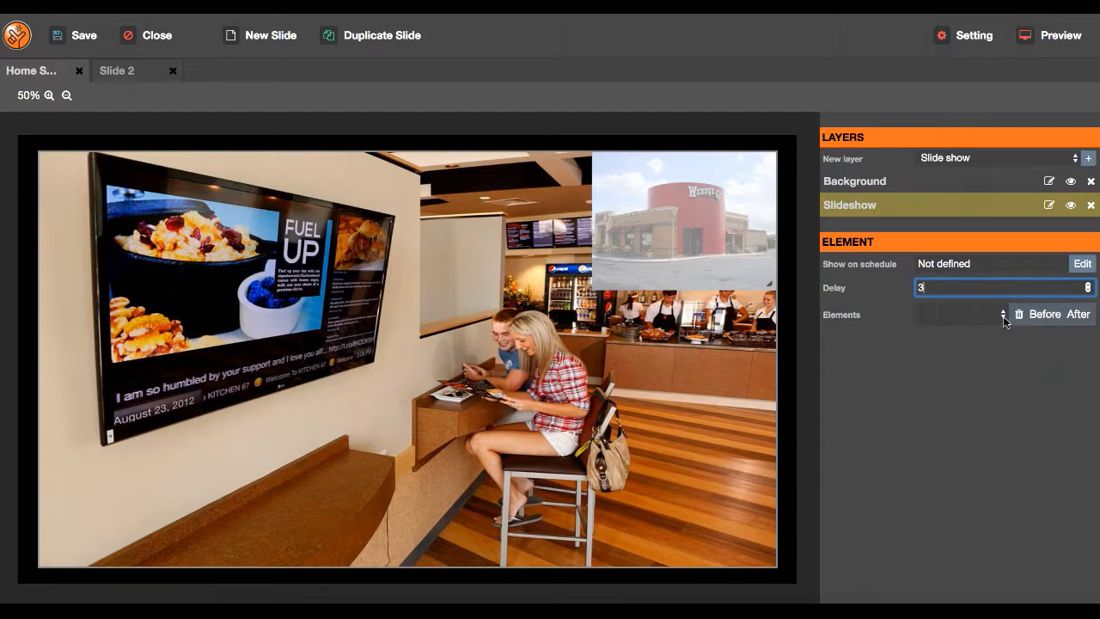
pyautogui.click(1003, 386)
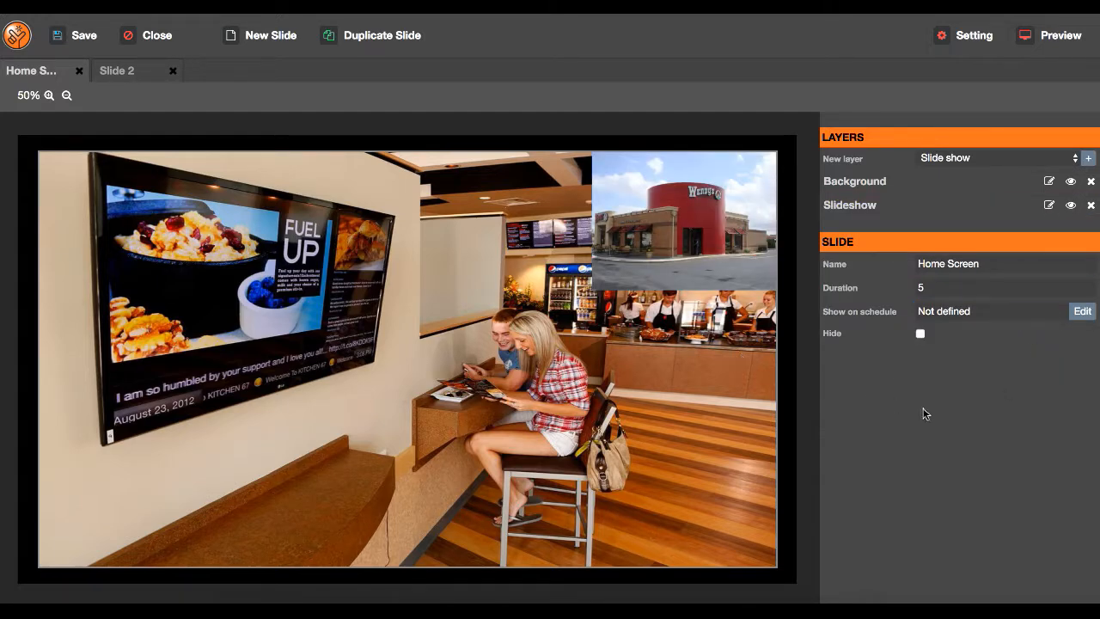
# Step: Remove the empty Slide 2 from the campaign and preview the Home Screen slide
pyautogui.click(1038, 38)
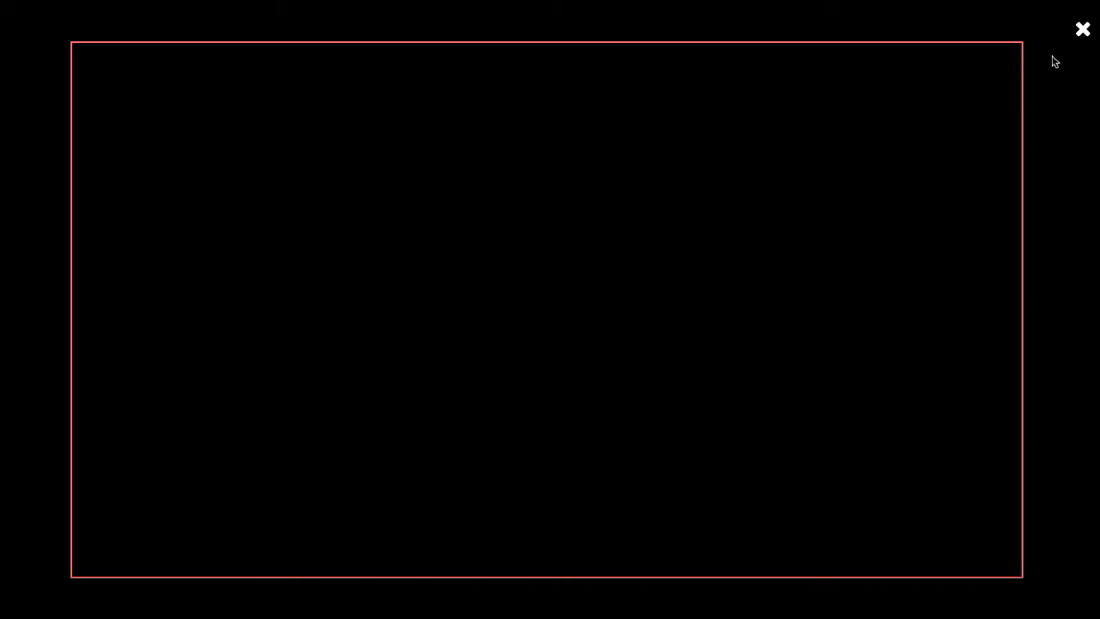
pyautogui.click(1082, 30)
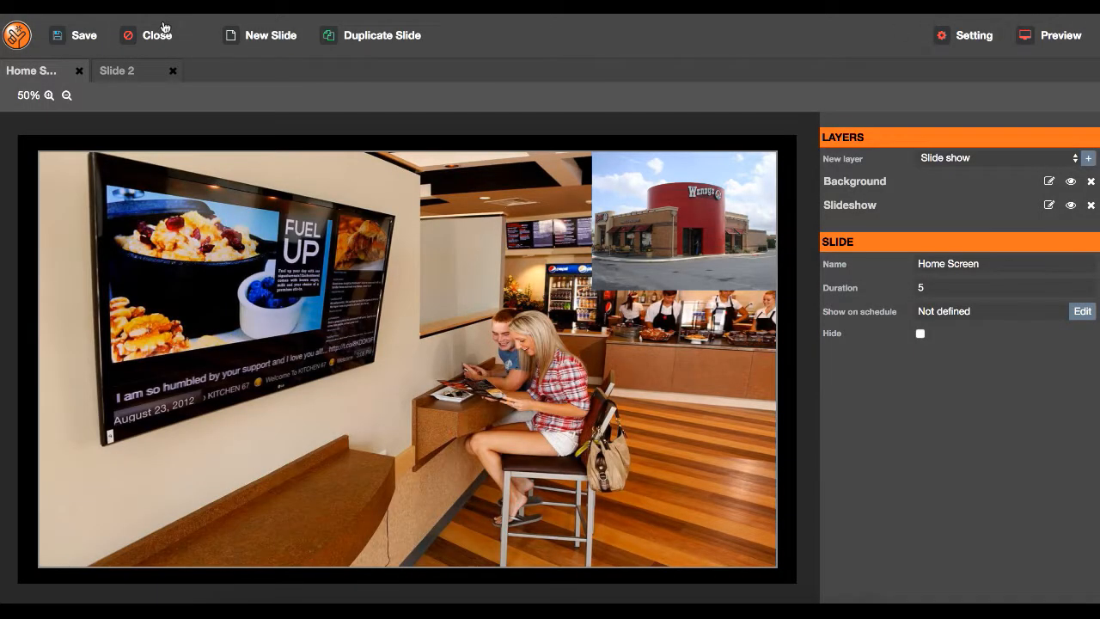
pyautogui.click(174, 76)
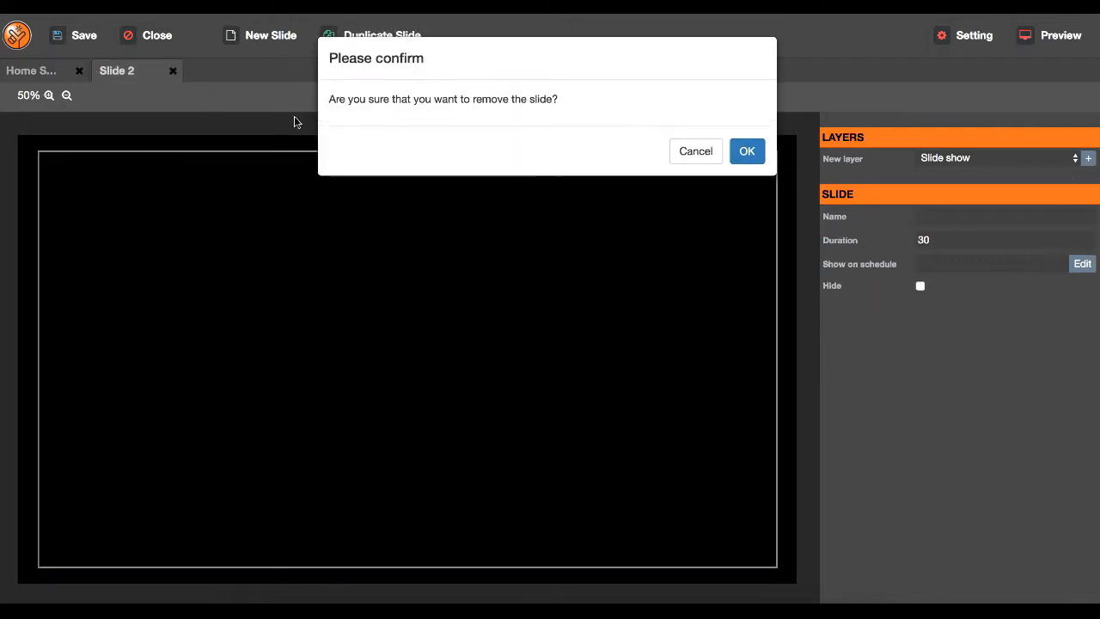
pyautogui.click(744, 152)
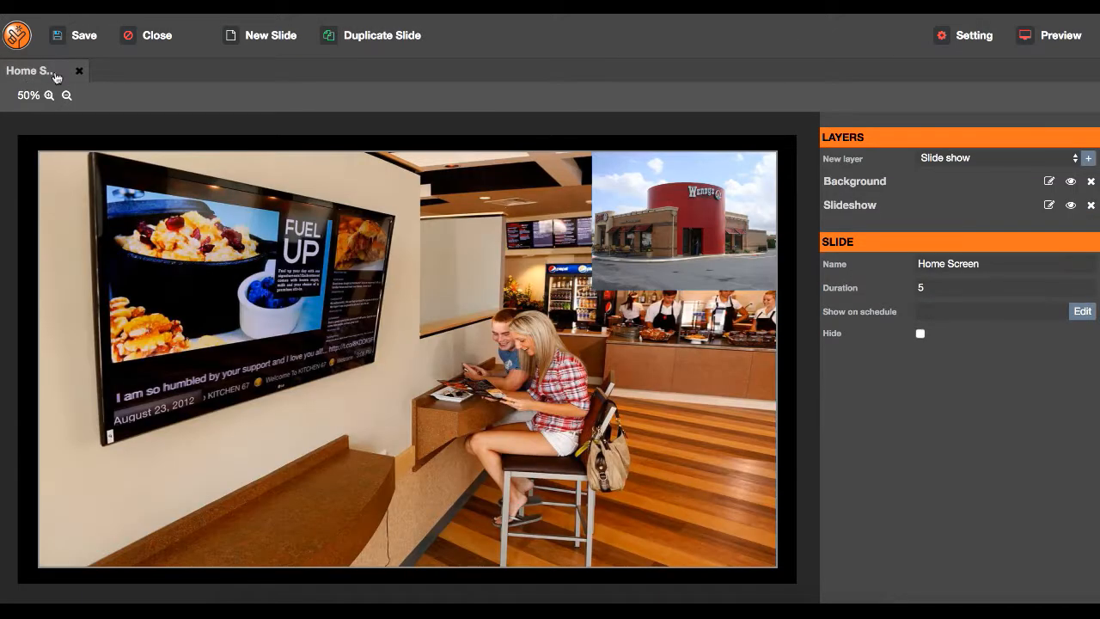
pyautogui.click(1048, 45)
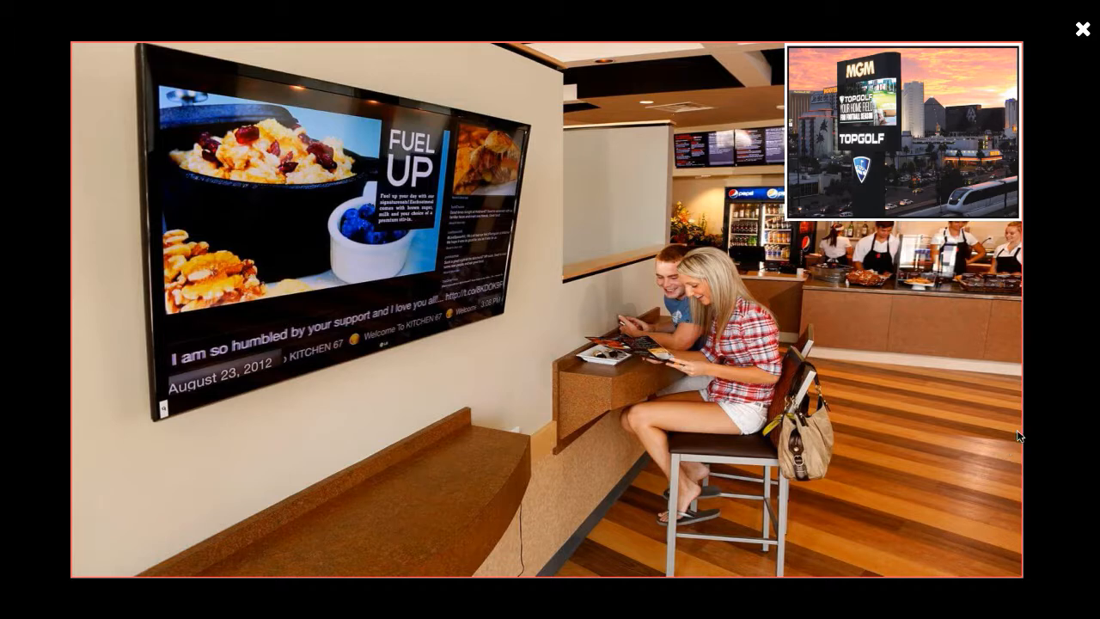
pyautogui.click(1083, 32)
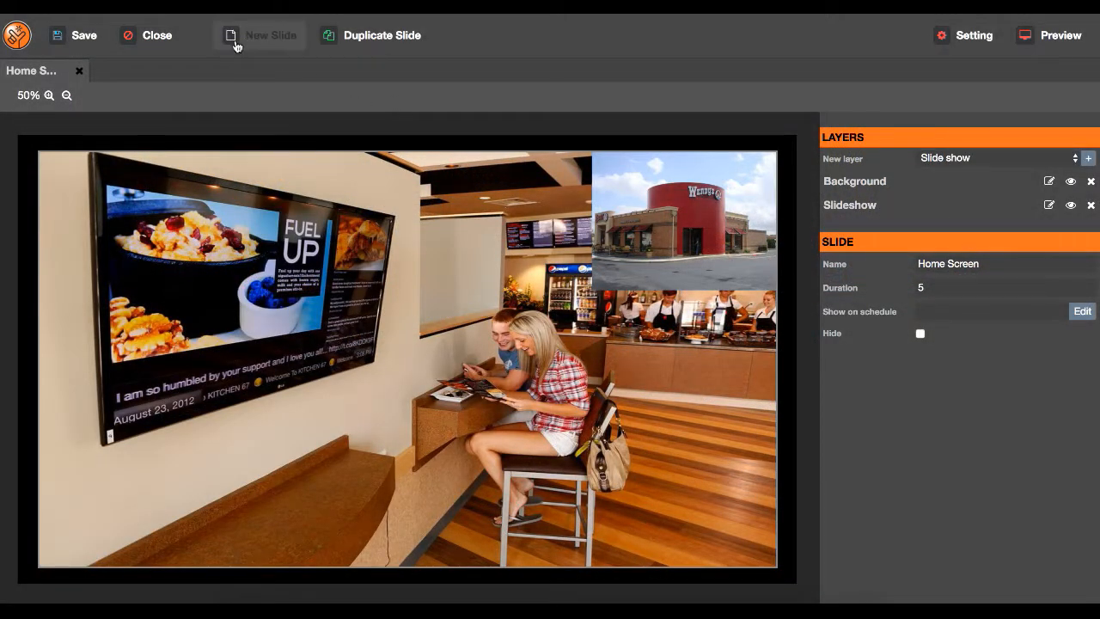
# Step: Duplicate the Home Screen slide and rename the copy Duplicate 2
pyautogui.click(373, 37)
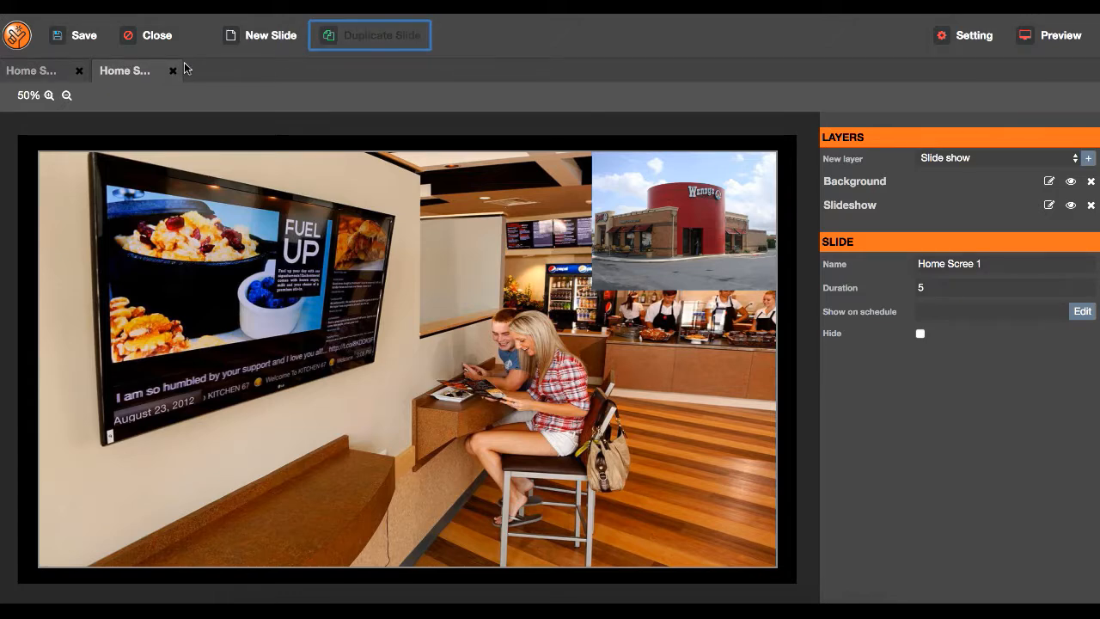
pyautogui.click(47, 75)
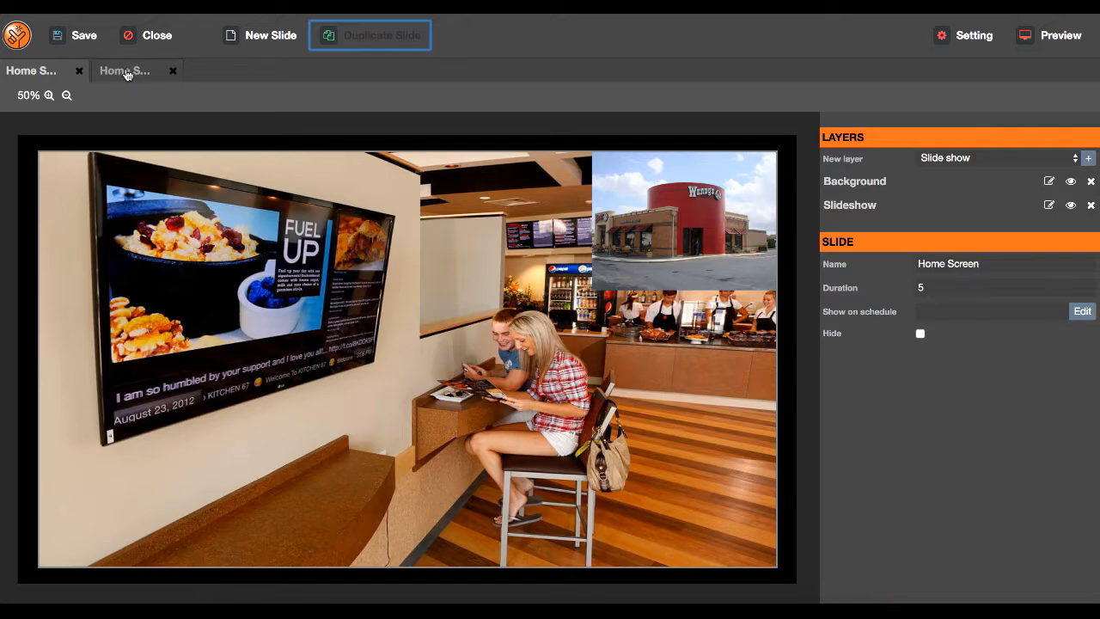
pyautogui.click(128, 75)
pyautogui.click(46, 75)
pyautogui.click(120, 75)
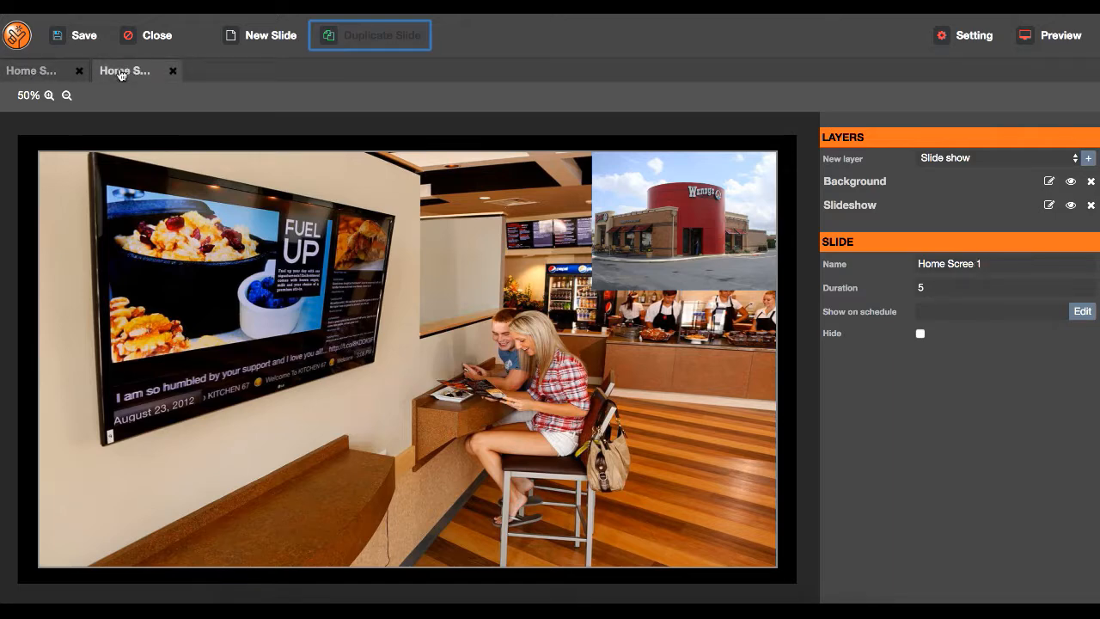
pyautogui.click(48, 74)
pyautogui.click(112, 72)
pyautogui.click(988, 263)
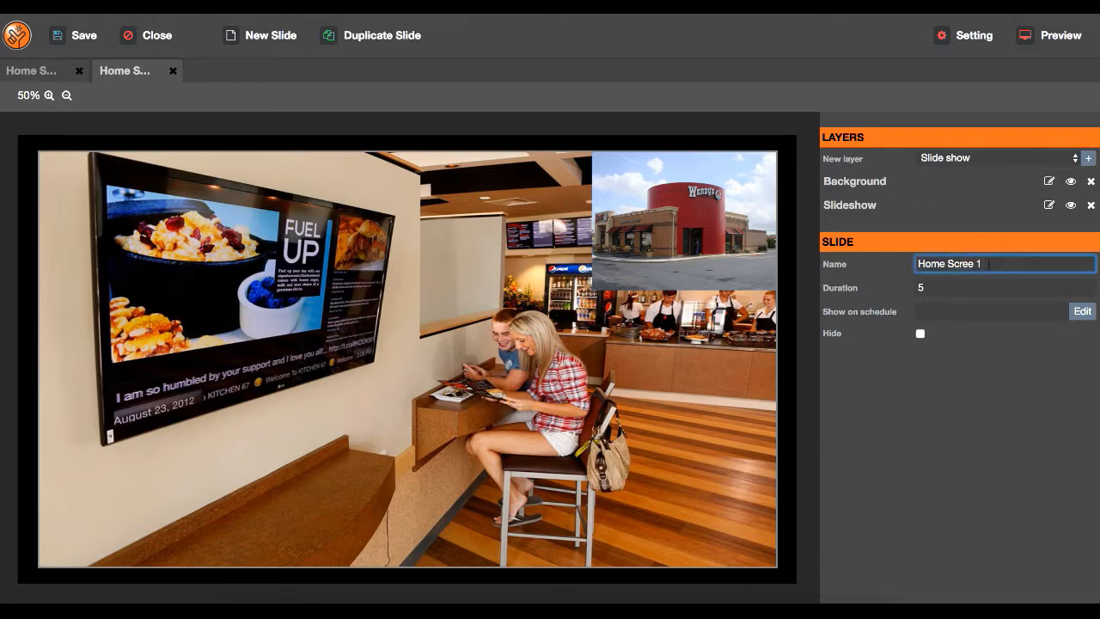
pyautogui.moveTo(988, 264); pyautogui.dragTo(915, 264)
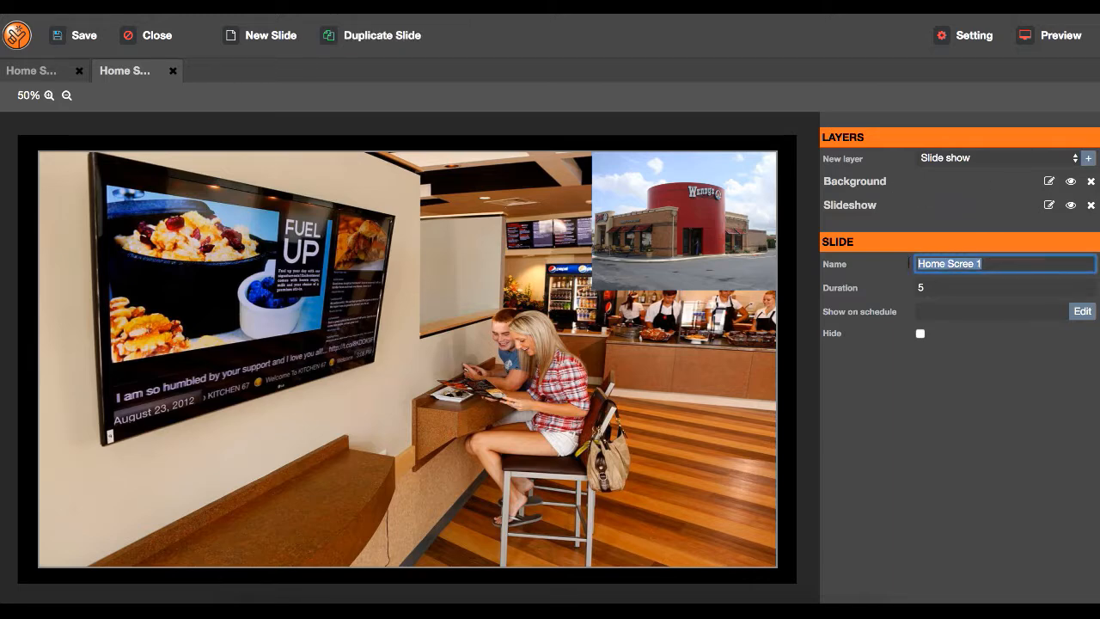
pyautogui.write('Duplicate 2')
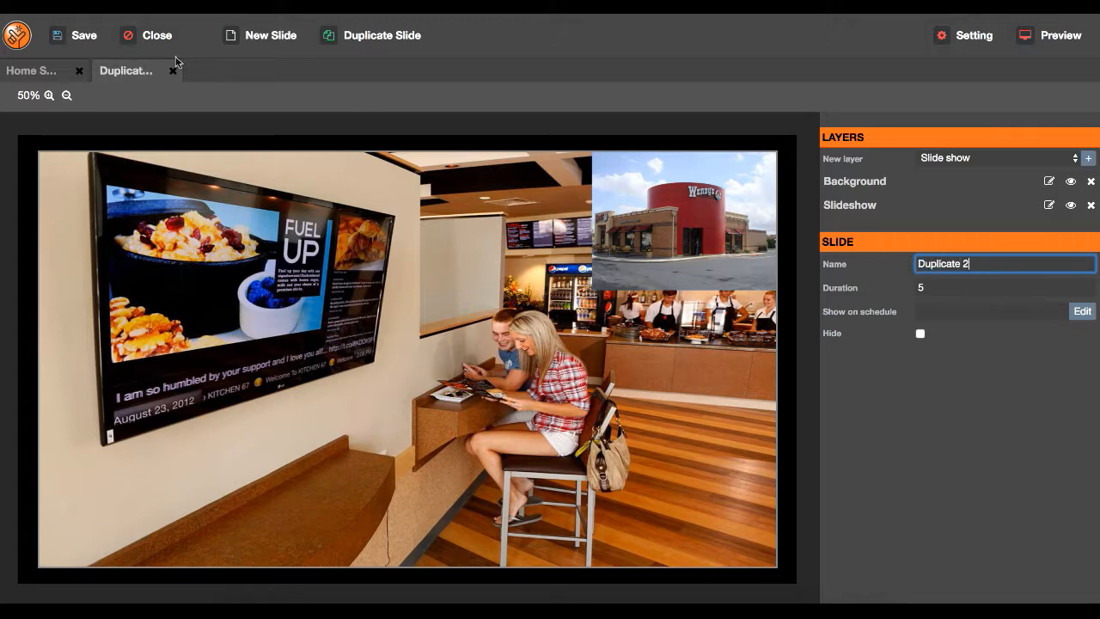
# Step: Remove the Background layer from the Duplicate 2 slide
pyautogui.click(49, 80)
pyautogui.click(135, 80)
pyautogui.click(506, 301)
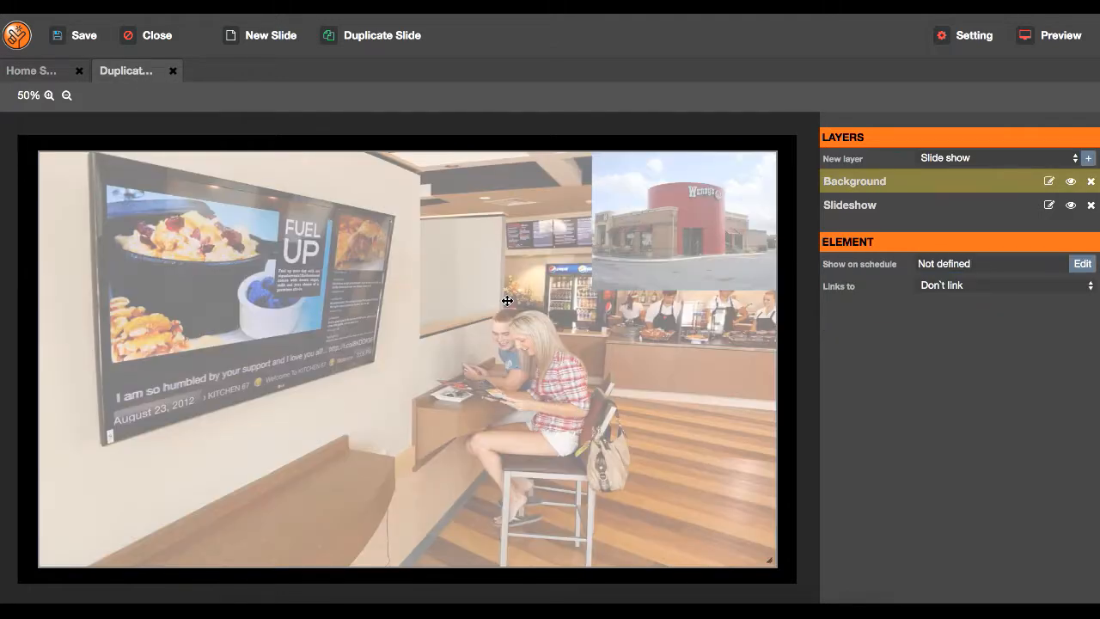
pyautogui.click(1090, 182)
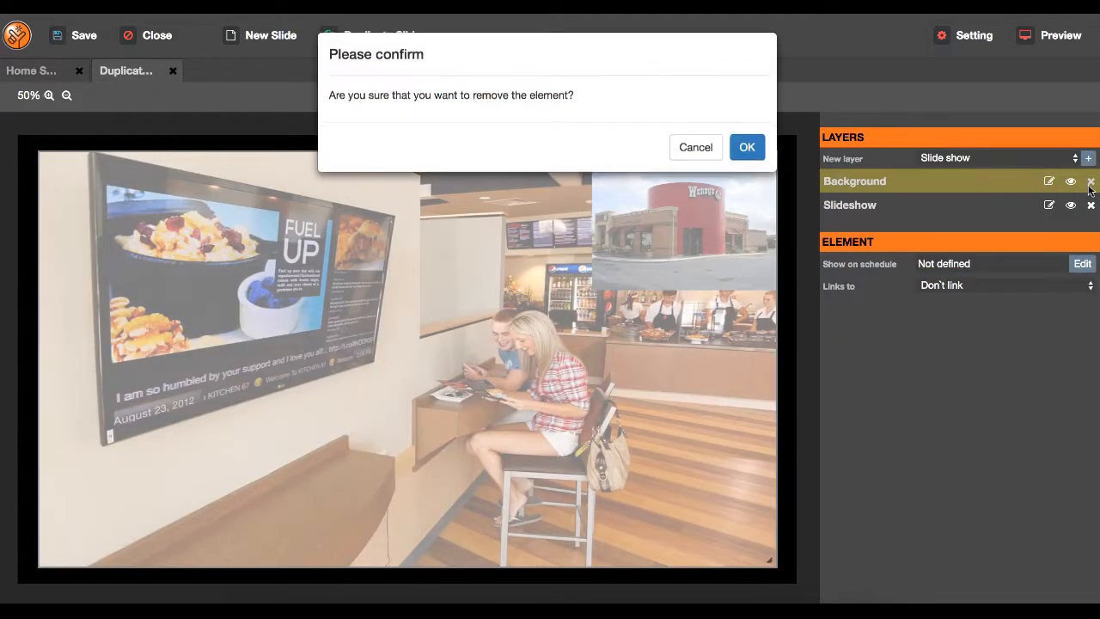
pyautogui.click(746, 152)
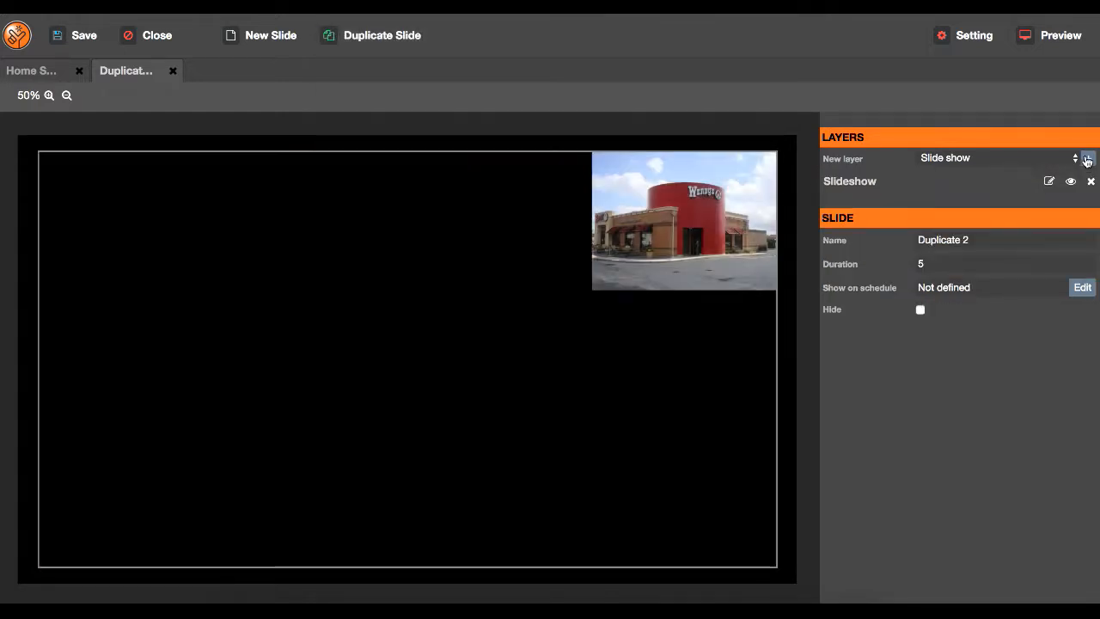
# Step: Start a new Slide show layer on the Duplicate 2 slide with the Butcher Block store image from the gallery as its first media file
pyautogui.click(1088, 159)
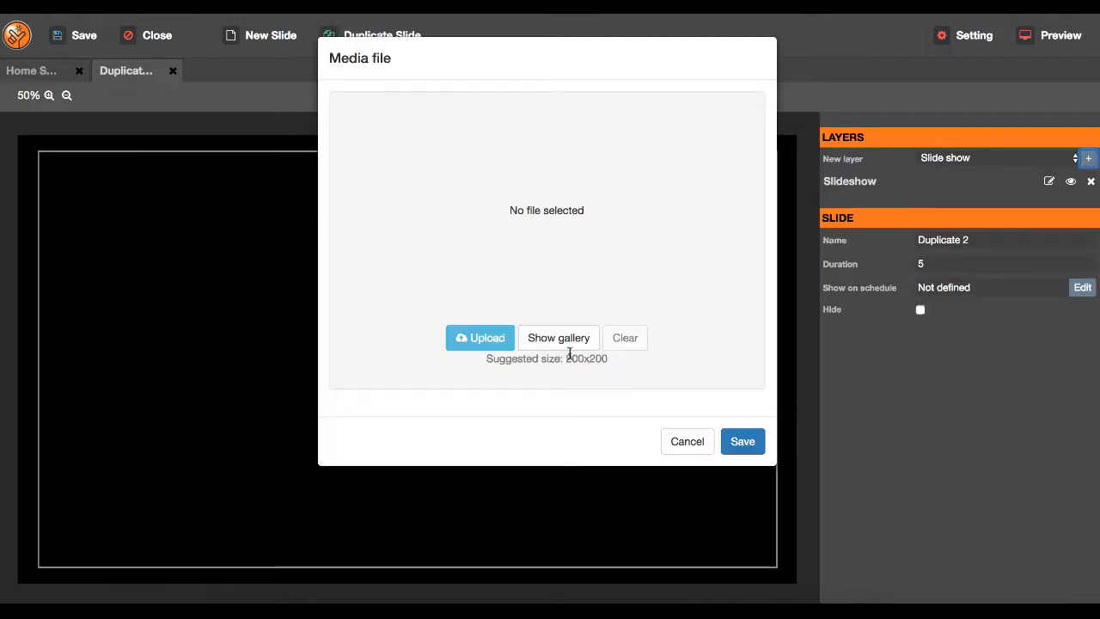
pyautogui.click(557, 338)
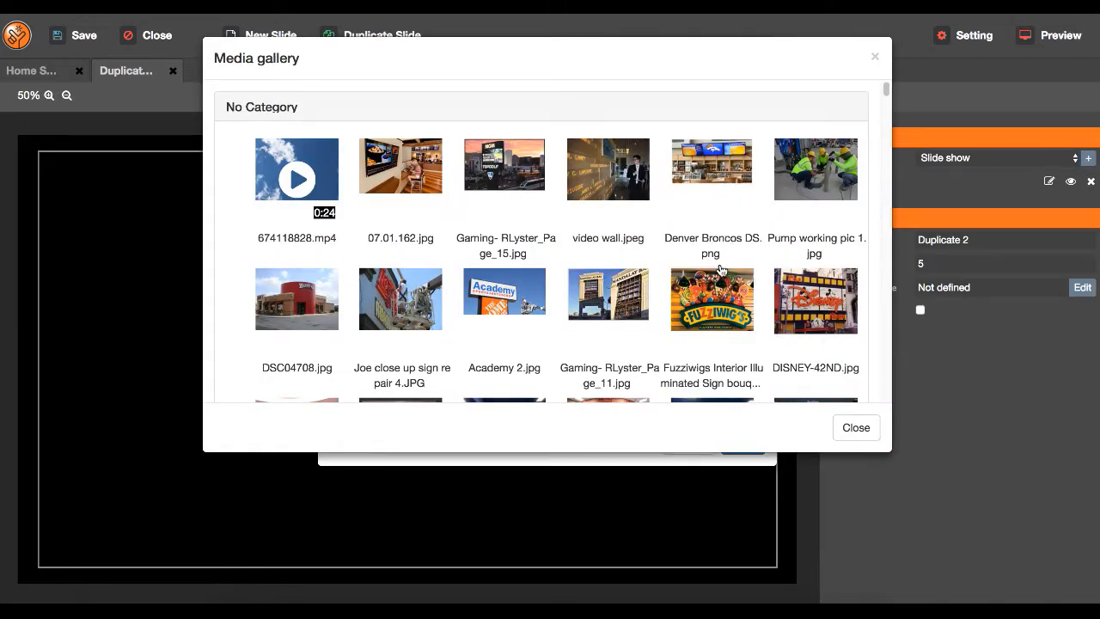
pyautogui.scroll(-2, 724, 250)
pyautogui.scroll(-1, 720, 271)
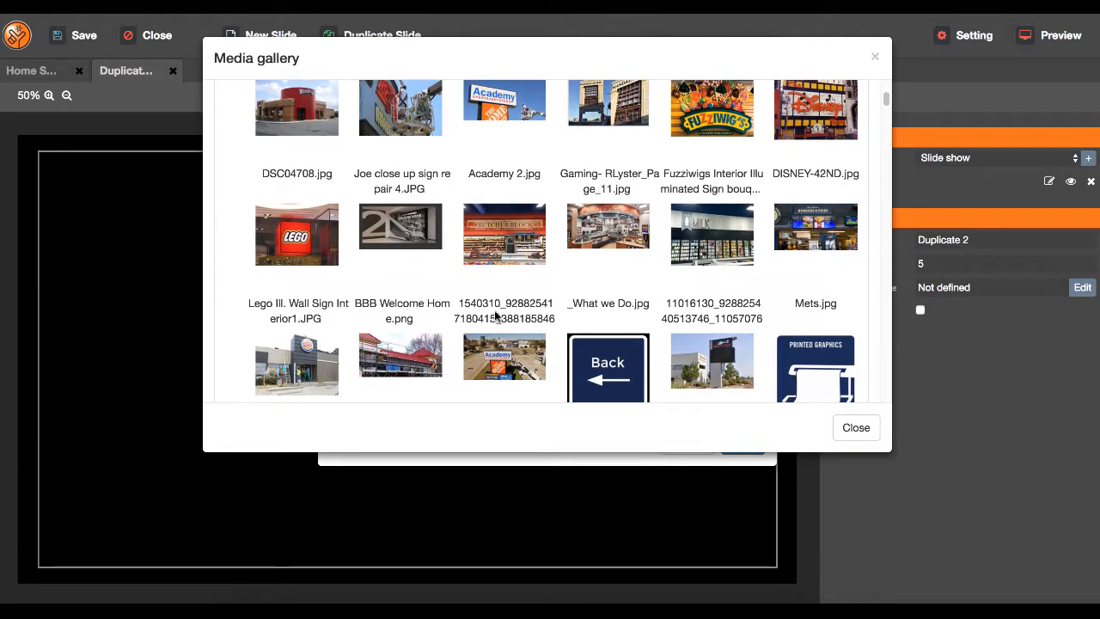
pyautogui.click(494, 243)
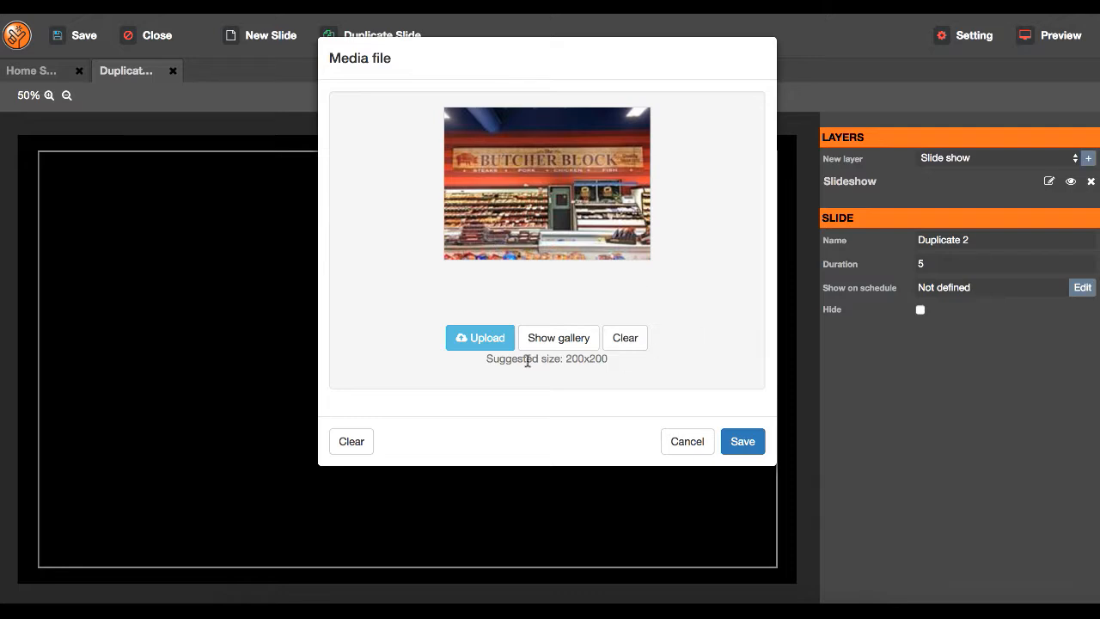
pyautogui.click(742, 441)
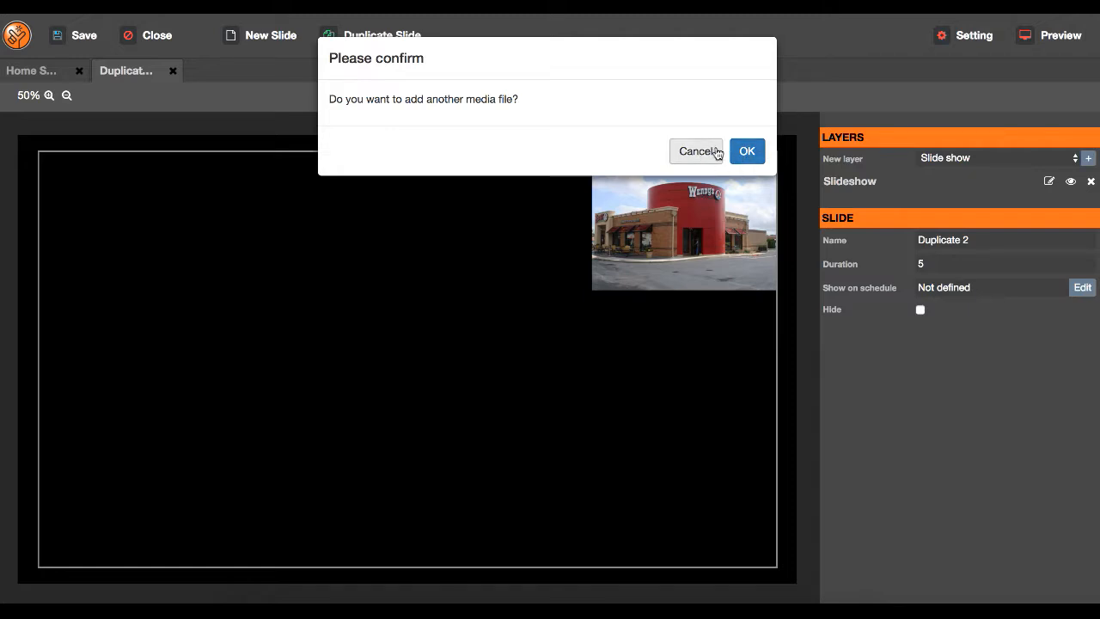
# Step: Add Mets.jpg from the gallery as the new slide show's second media file, and finish adding files
pyautogui.click(745, 153)
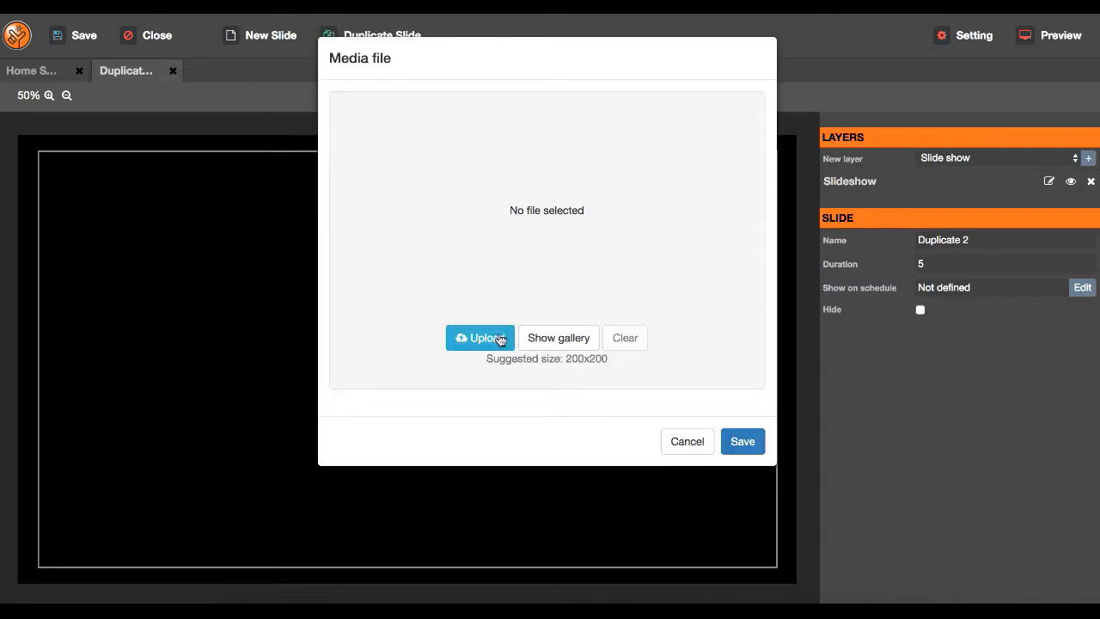
pyautogui.click(551, 341)
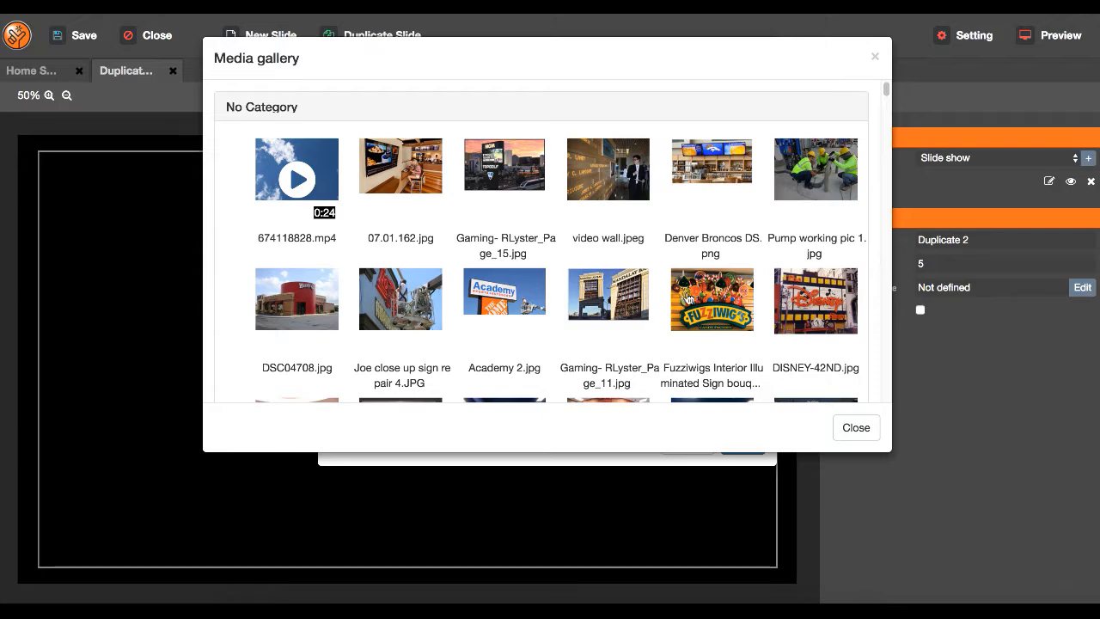
pyautogui.scroll(-3, 587, 301)
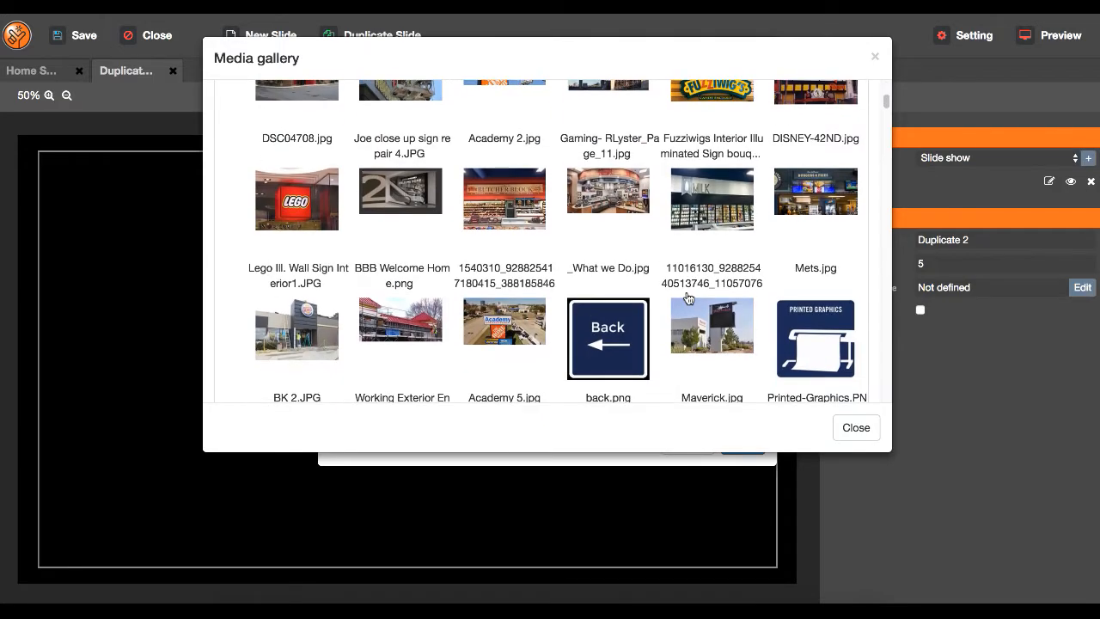
pyautogui.click(810, 192)
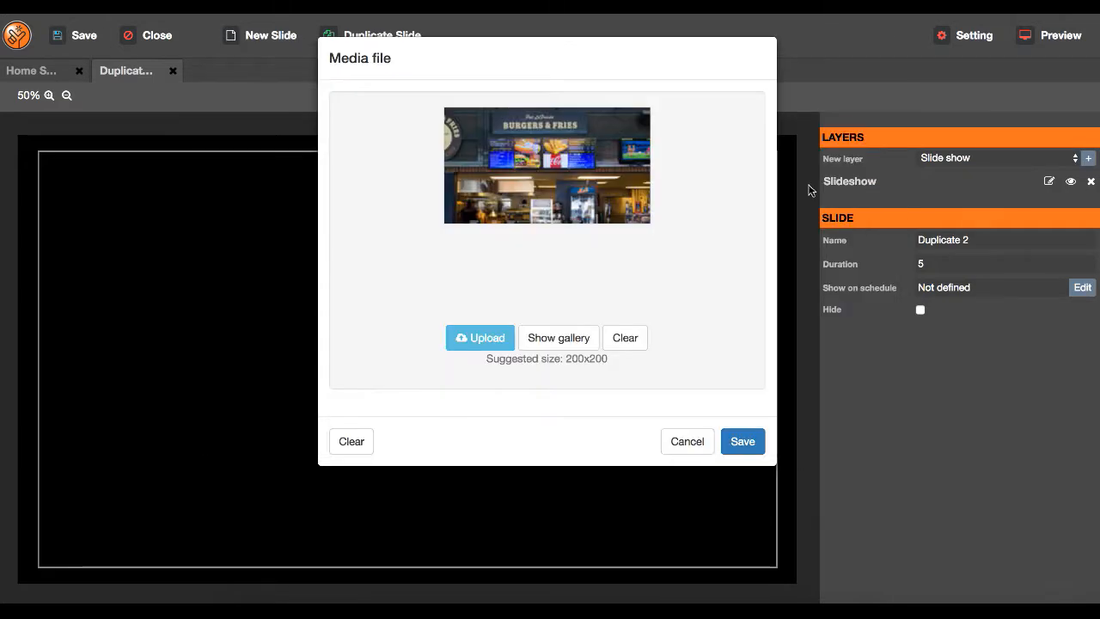
pyautogui.click(736, 442)
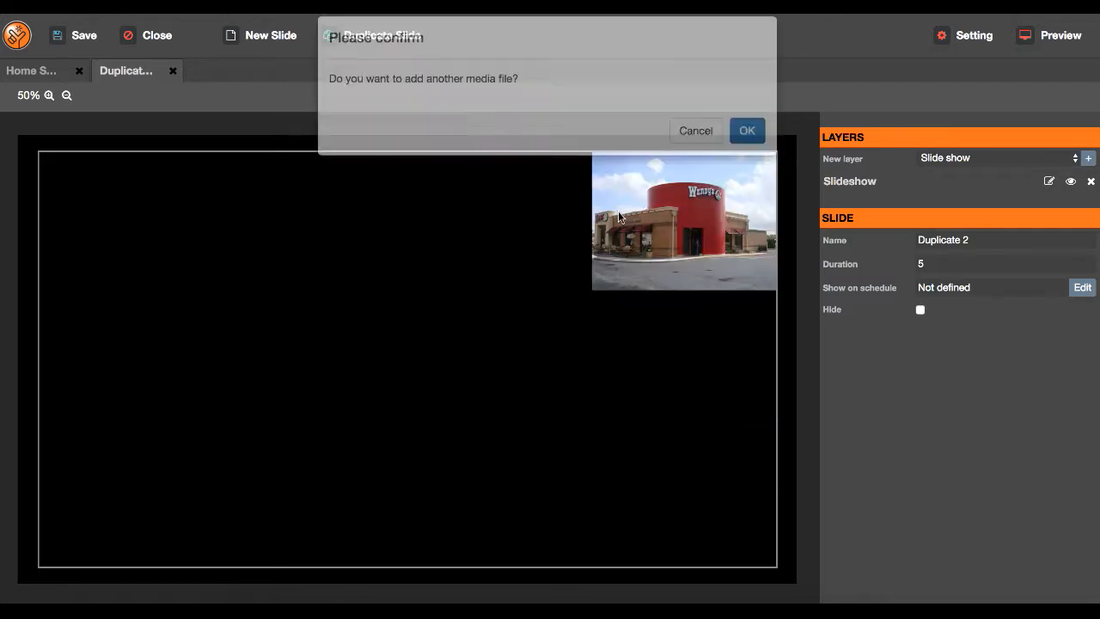
pyautogui.click(687, 149)
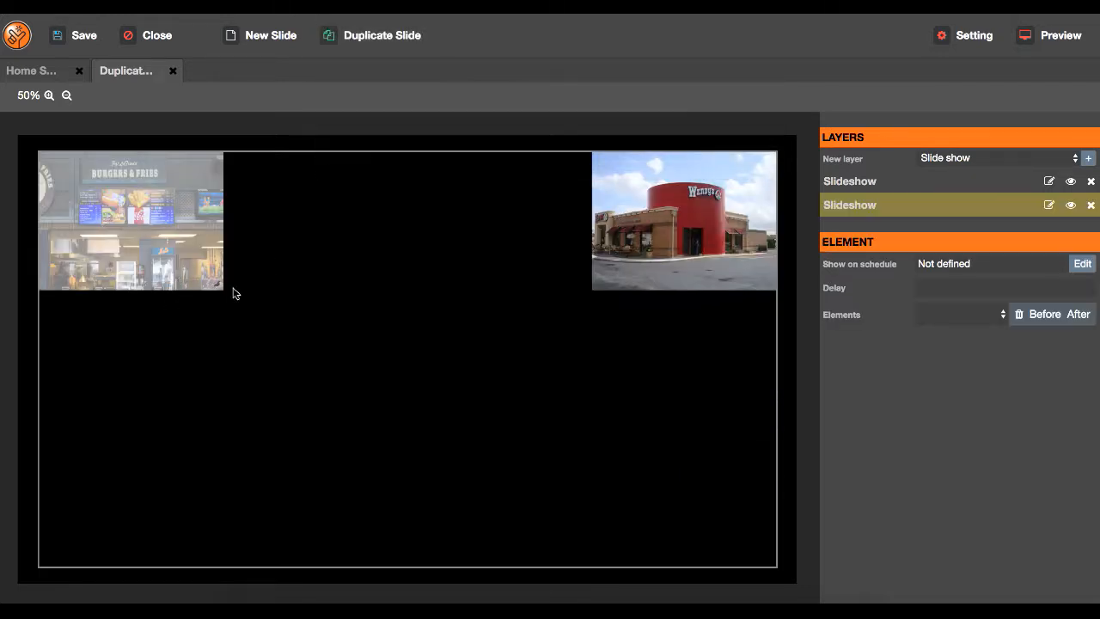
# Step: Enlarge the new Burgers & Fries slideshow element to fill the whole Duplicate 2 slide
pyautogui.moveTo(233, 293); pyautogui.dragTo(773, 565)
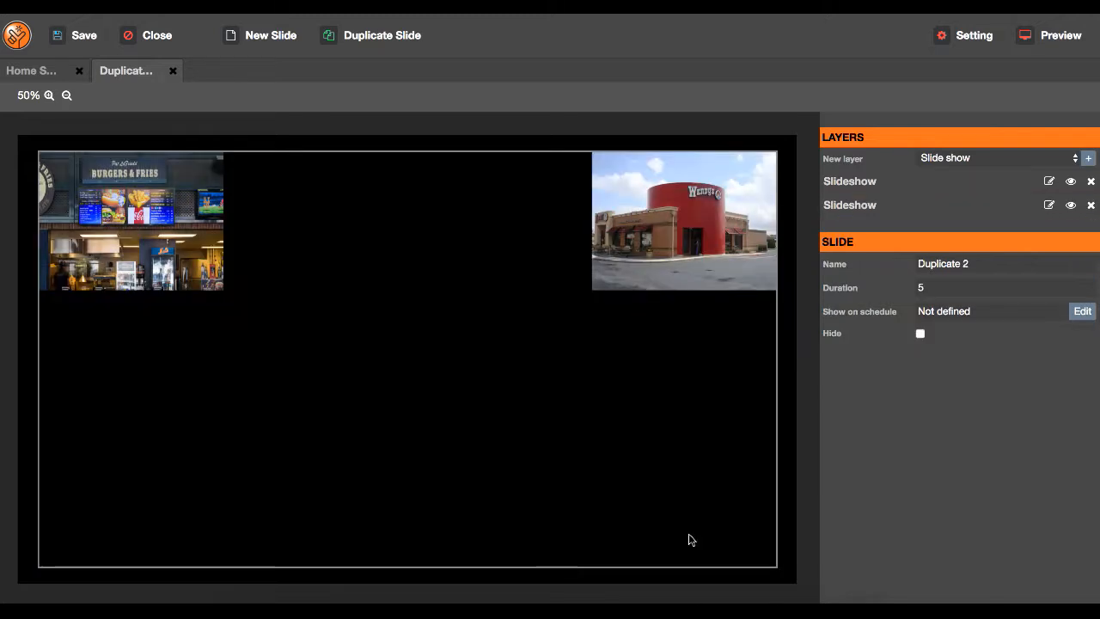
pyautogui.click(194, 258)
pyautogui.moveTo(219, 289); pyautogui.dragTo(769, 567)
pyautogui.click(857, 542)
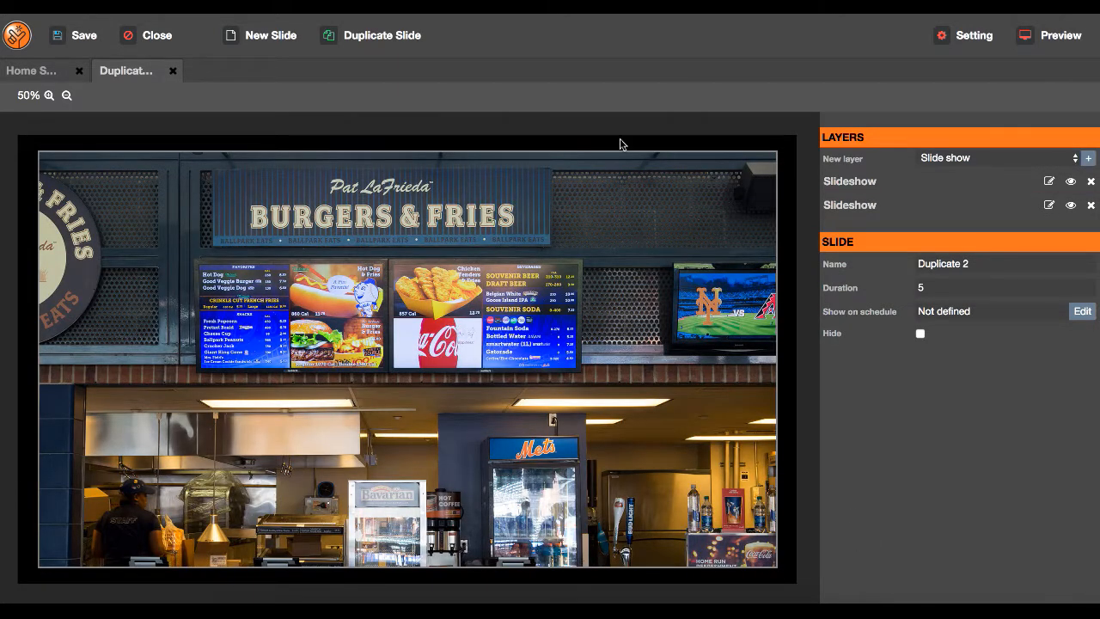
# Step: Rename the full-size Slideshow layer to background slide and reorder it ahead of the small Slideshow layer in the layer list
pyautogui.click(882, 208)
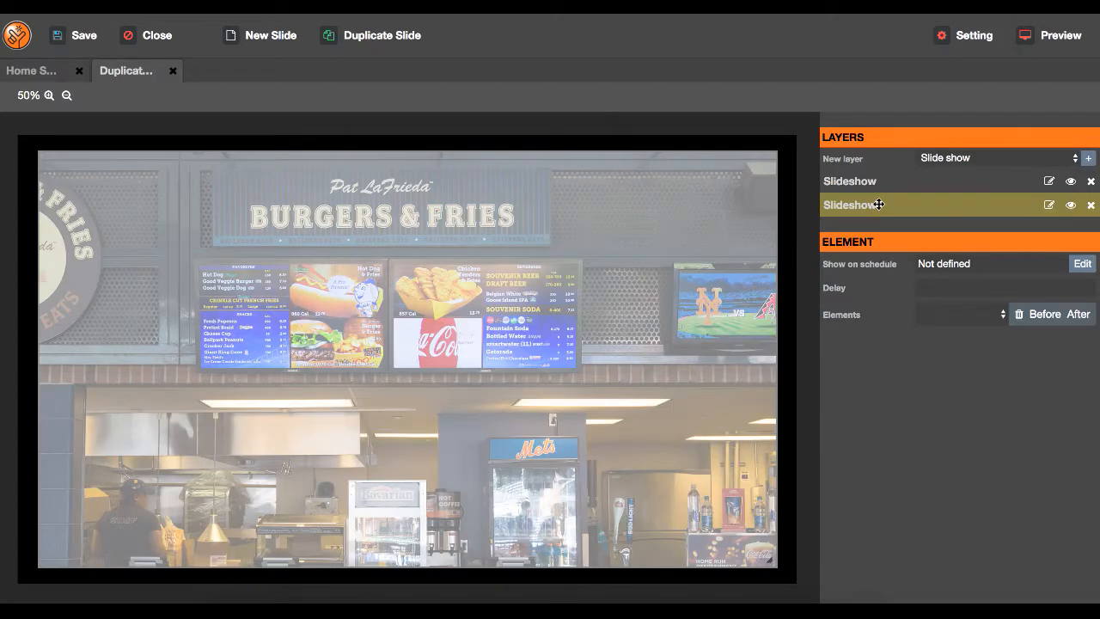
pyautogui.click(1048, 207)
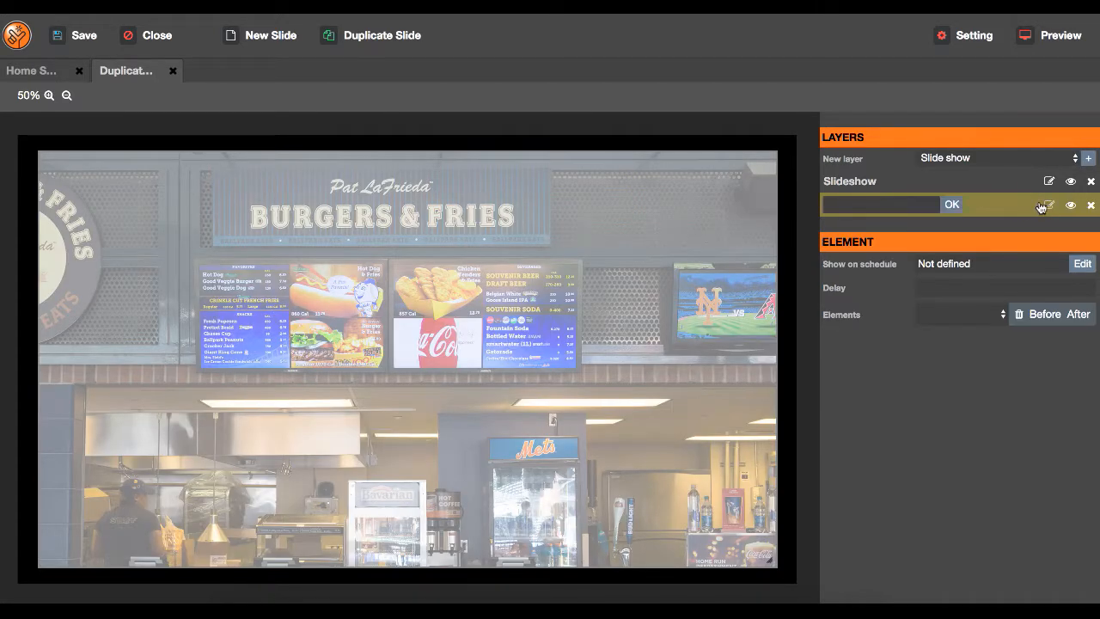
pyautogui.click(888, 209)
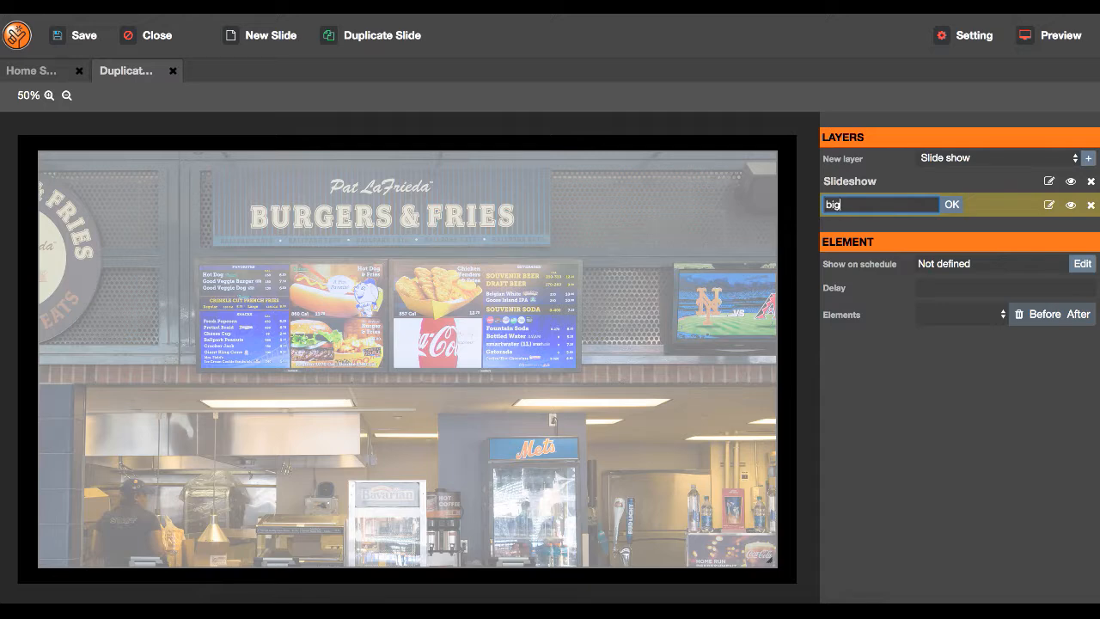
pyautogui.write('bbackground slide')
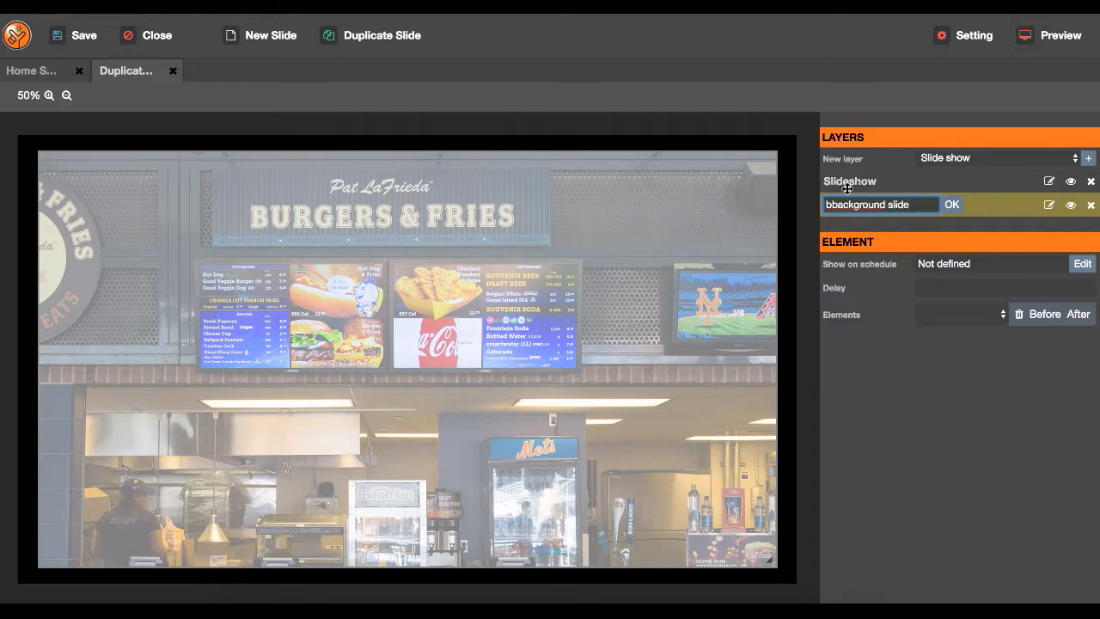
pyautogui.press('Home')
pyautogui.press('Delete')
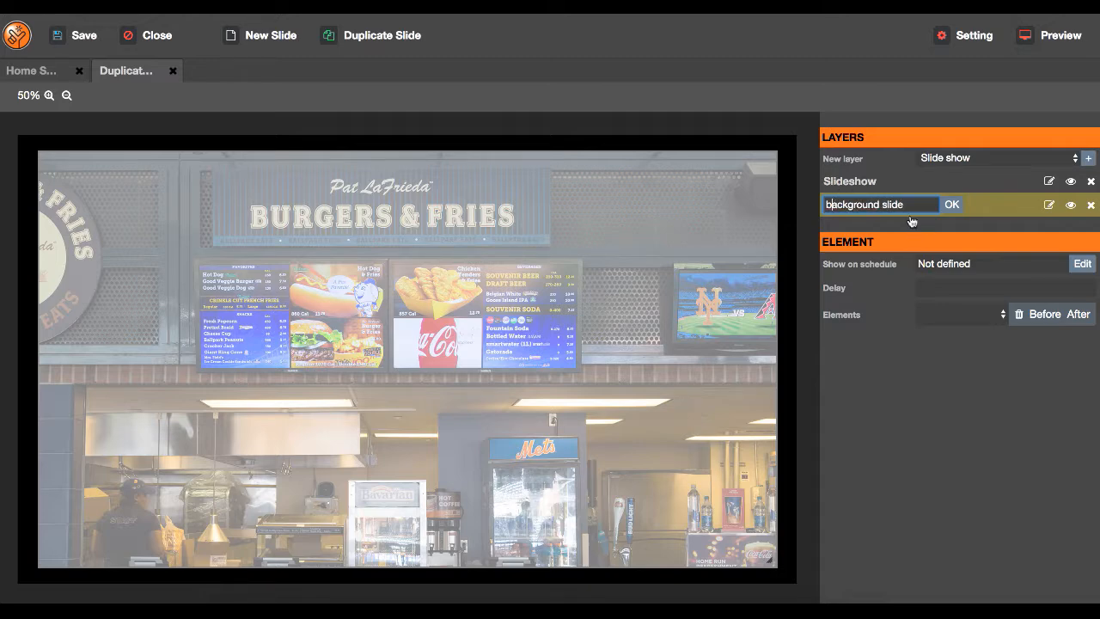
pyautogui.click(951, 204)
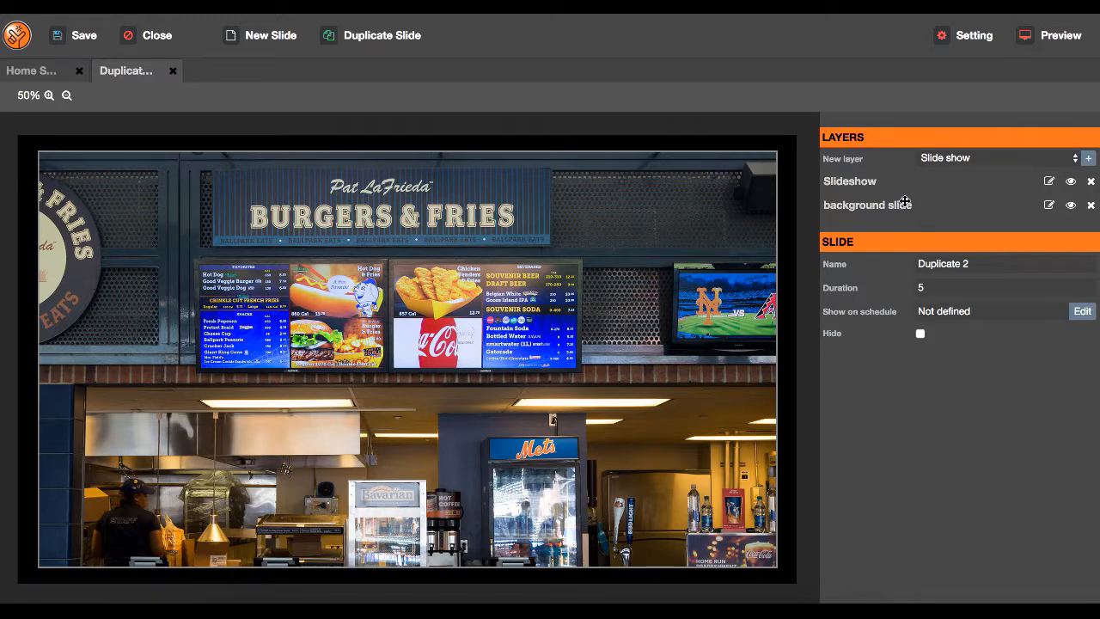
pyautogui.moveTo(902, 199); pyautogui.dragTo(902, 176)
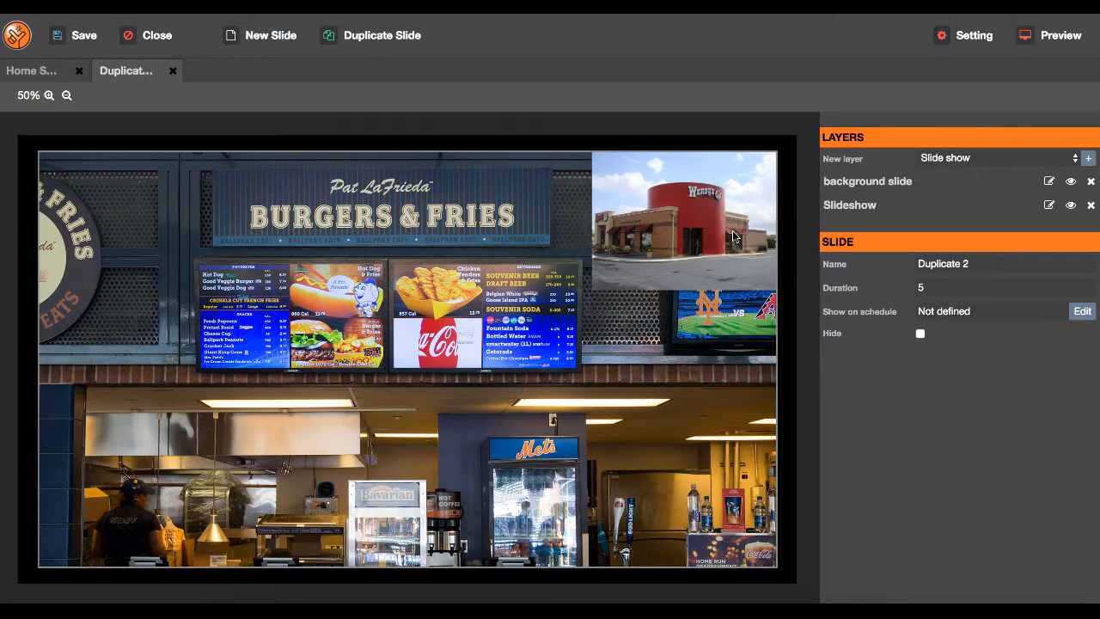
# Step: Hide the Home Screen slide and preview the campaign from the Duplicate 2 slide
pyautogui.click(1055, 36)
pyautogui.click(55, 74)
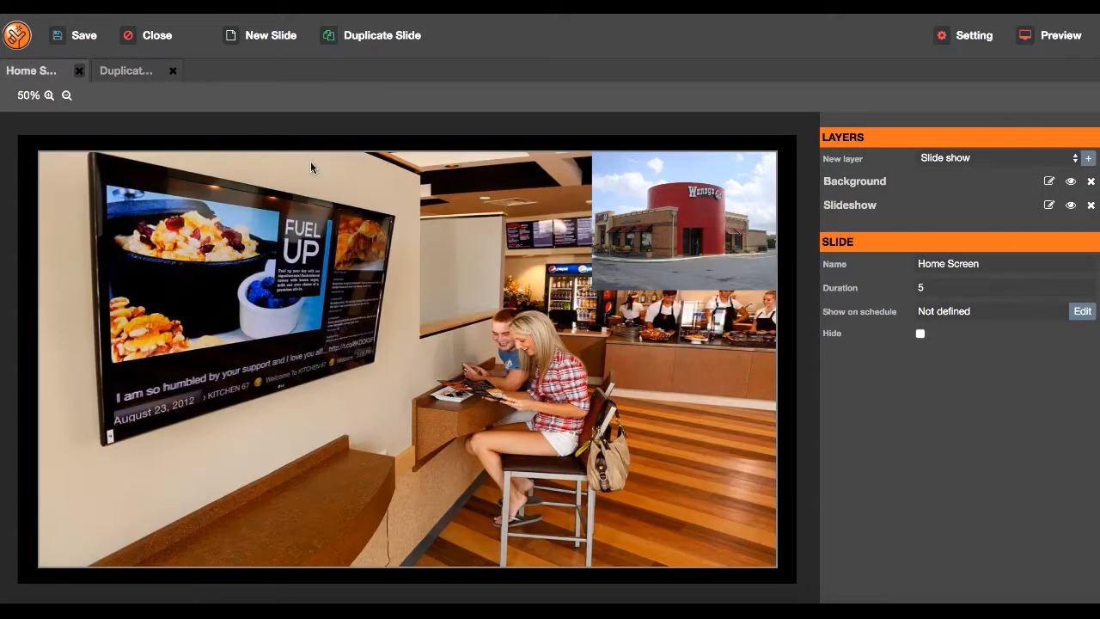
pyautogui.click(920, 335)
pyautogui.click(131, 73)
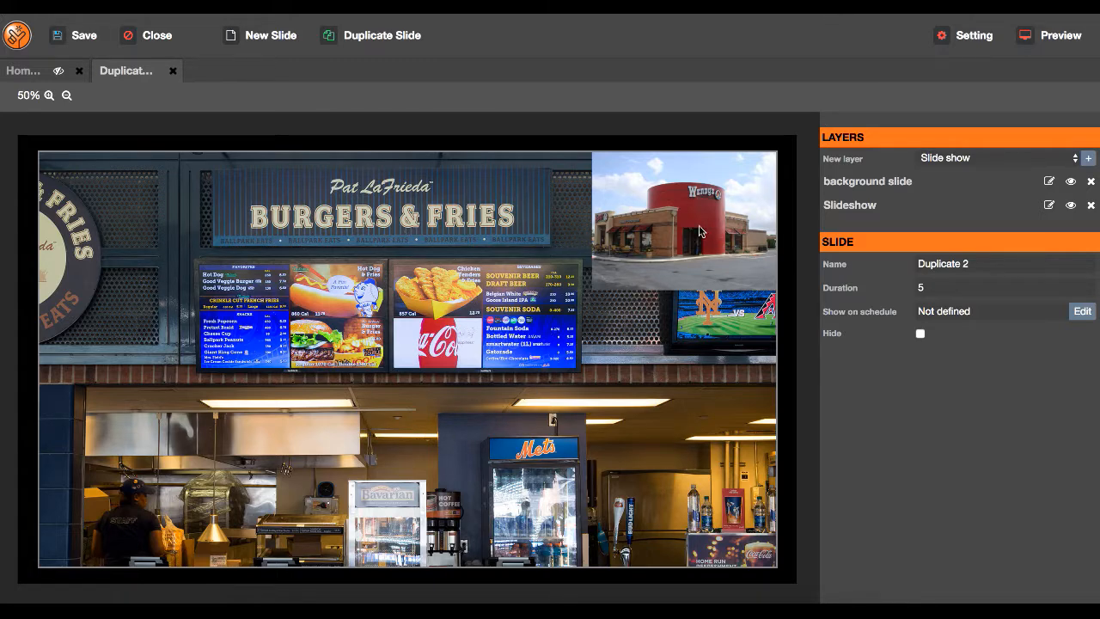
pyautogui.click(1068, 39)
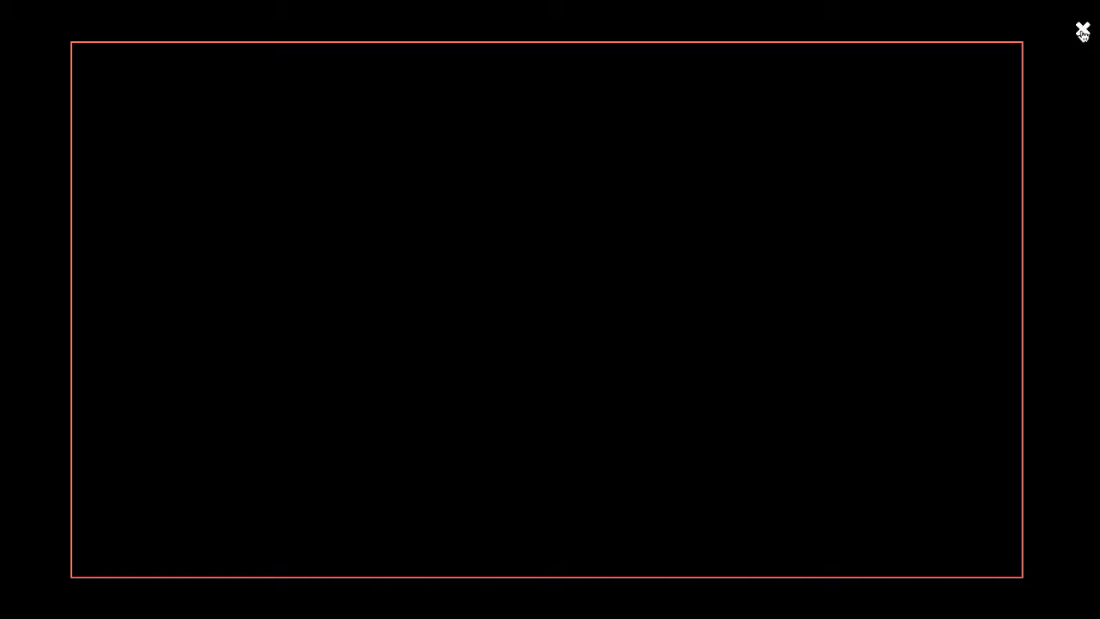
pyautogui.click(1081, 32)
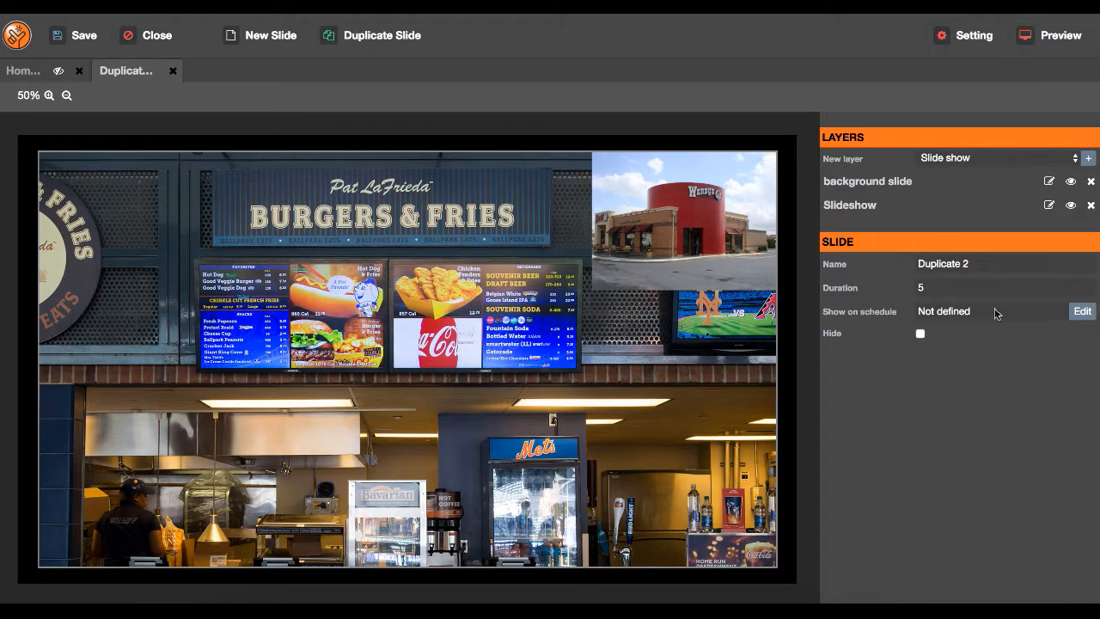
# Step: Make the Home Screen slide visible again and preview the campaign starting from it
pyautogui.click(59, 71)
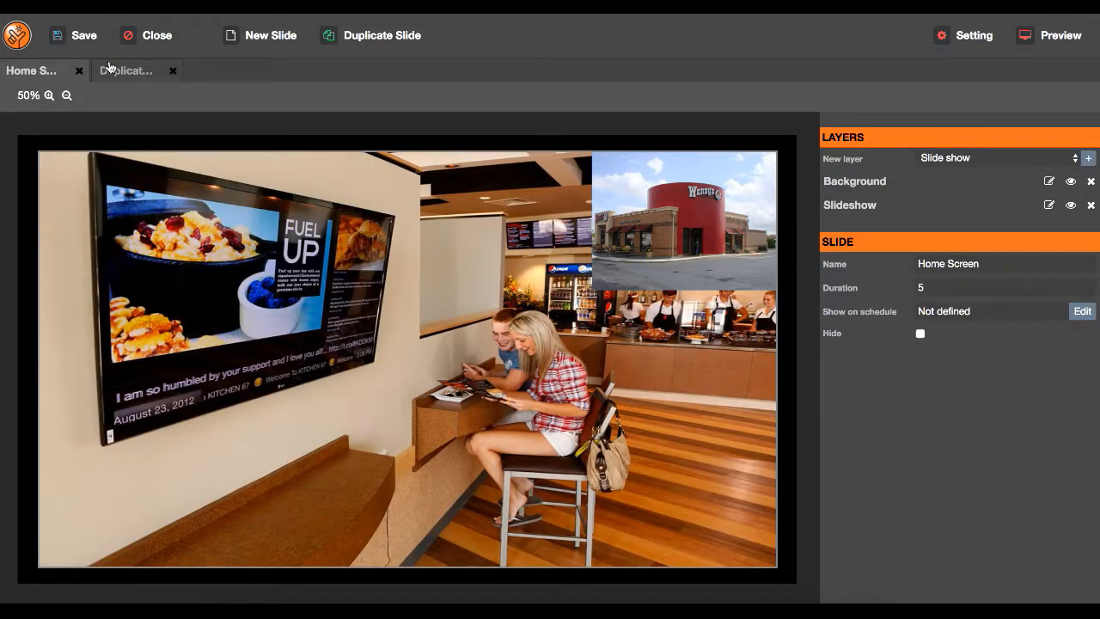
pyautogui.click(1050, 37)
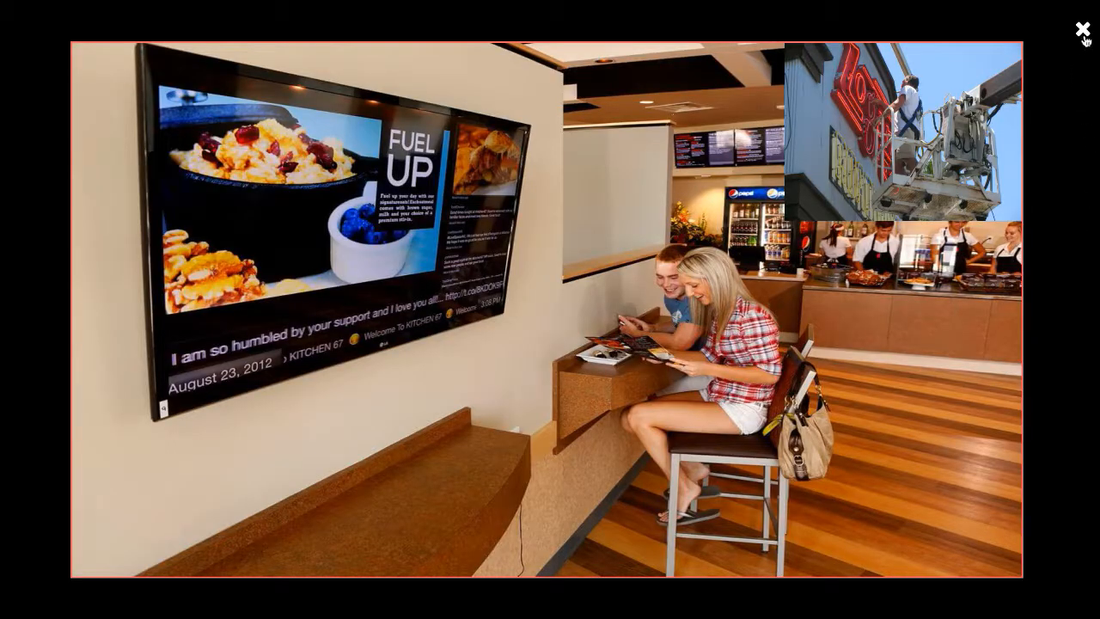
pyautogui.click(1082, 32)
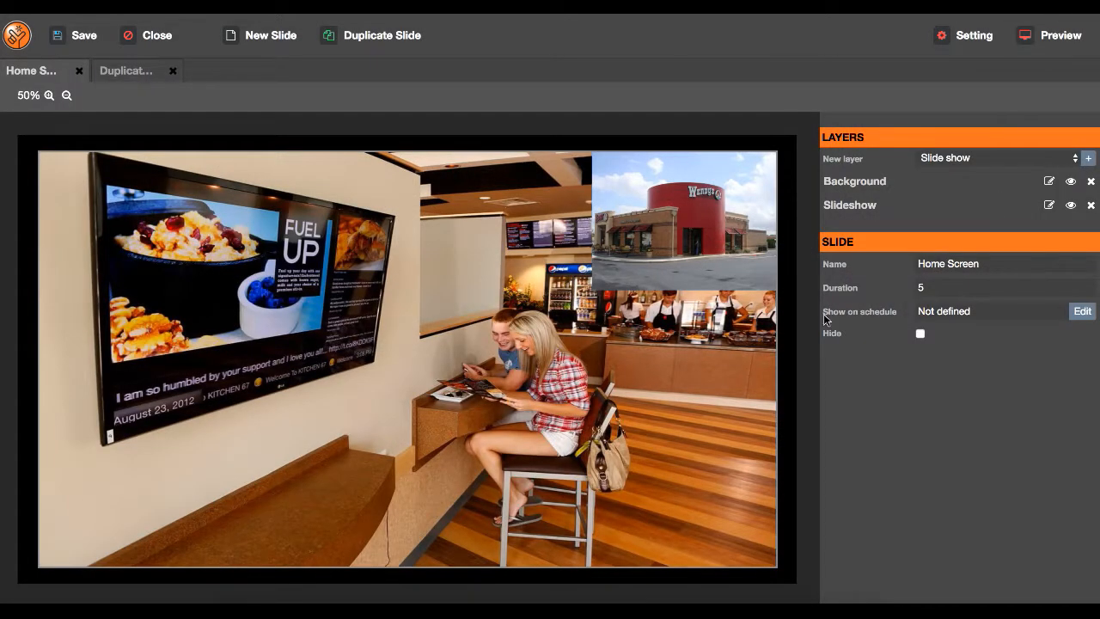
pyautogui.click(1074, 160)
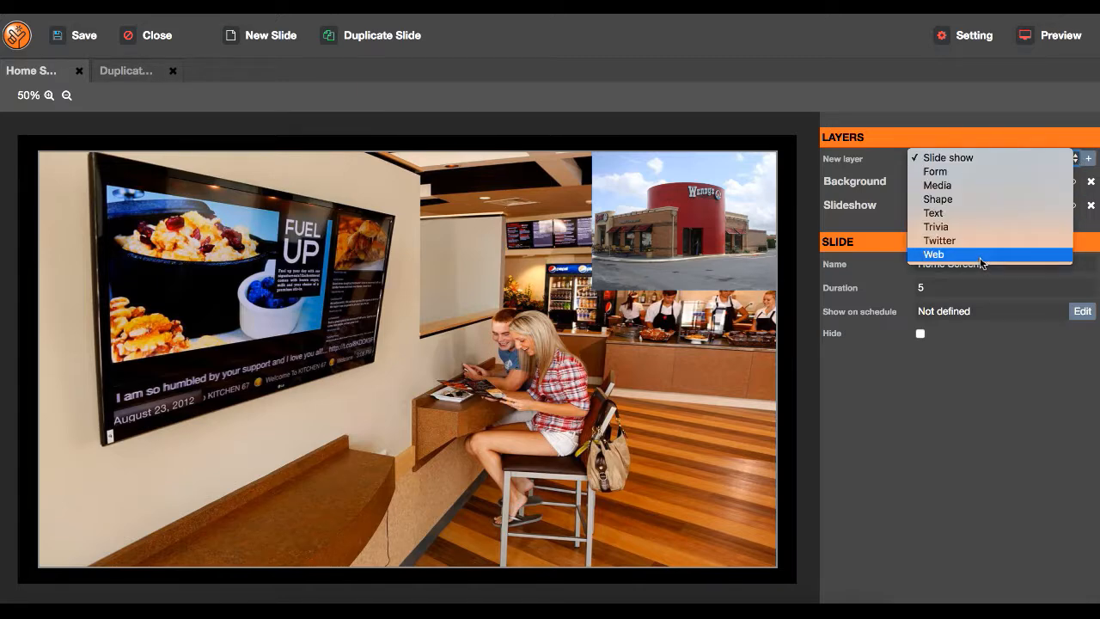
pyautogui.click(1020, 388)
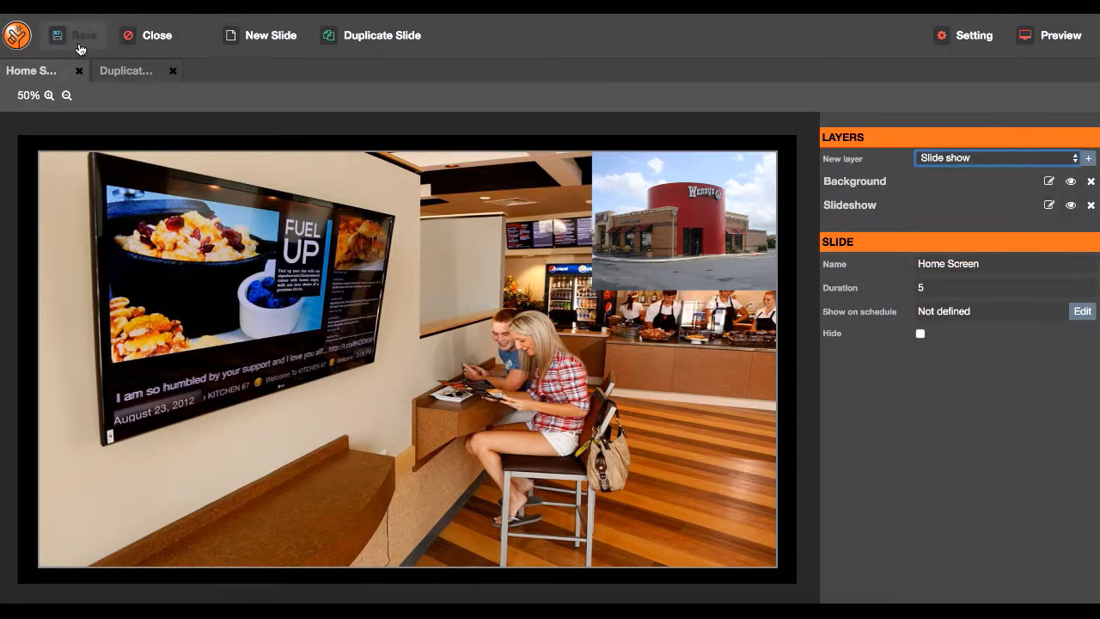